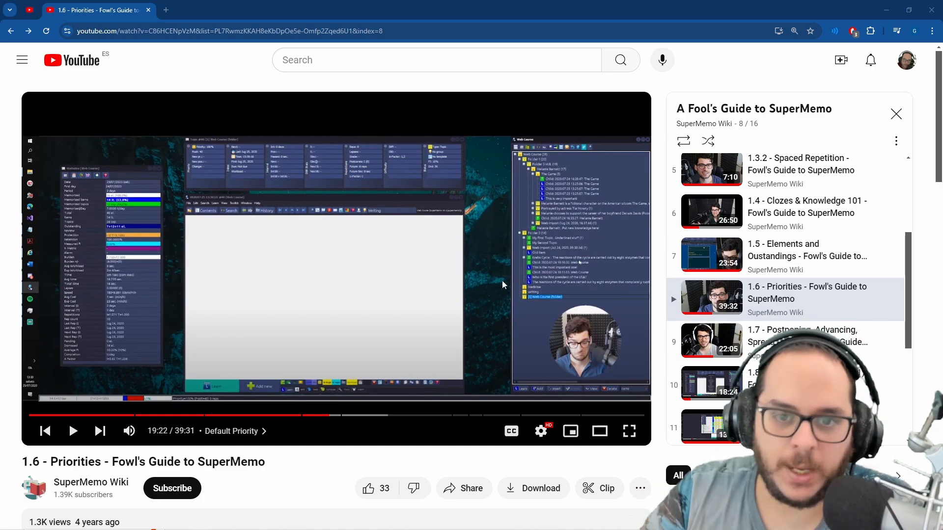
Watch the Default Priority section of the SuperMemo priorities video in full screen, pausing and skipping ahead to about 20:07.
click(629, 431)
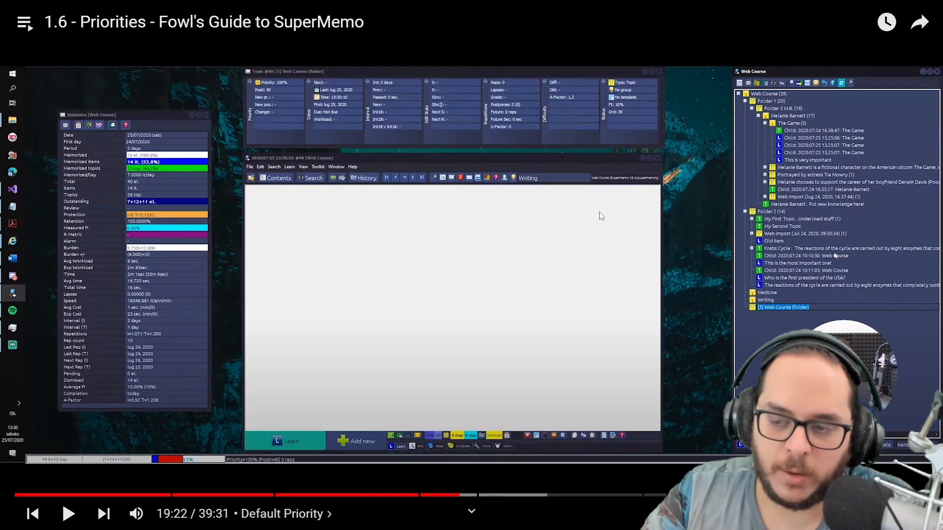
key(space)
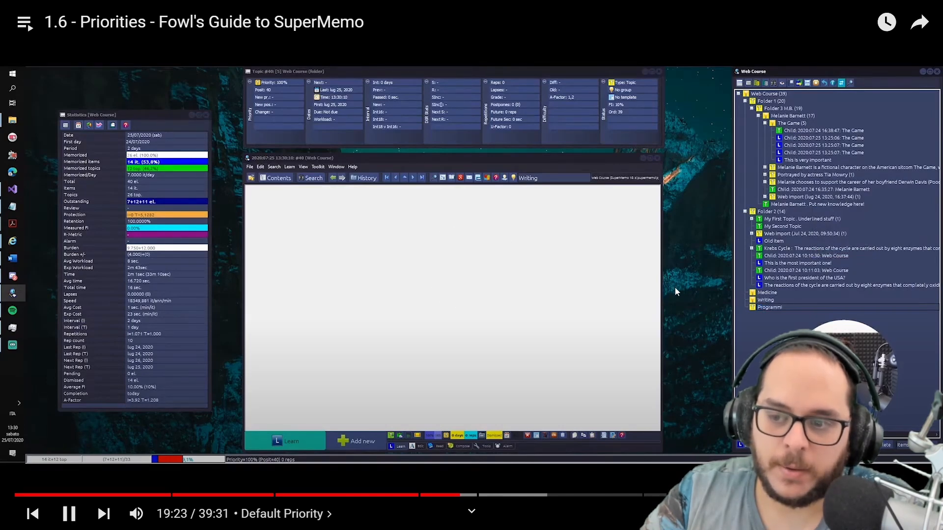
key(space)
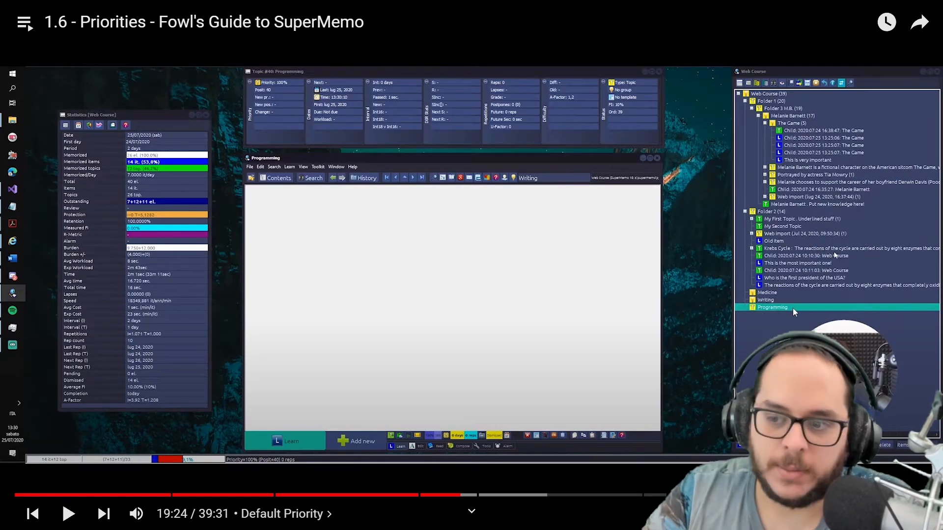
click(796, 276)
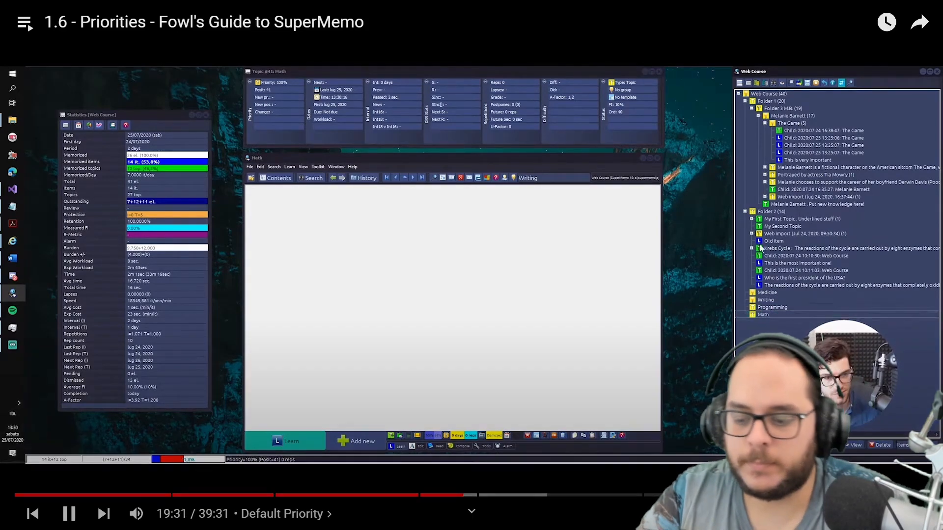
key(Right)
key(Right)
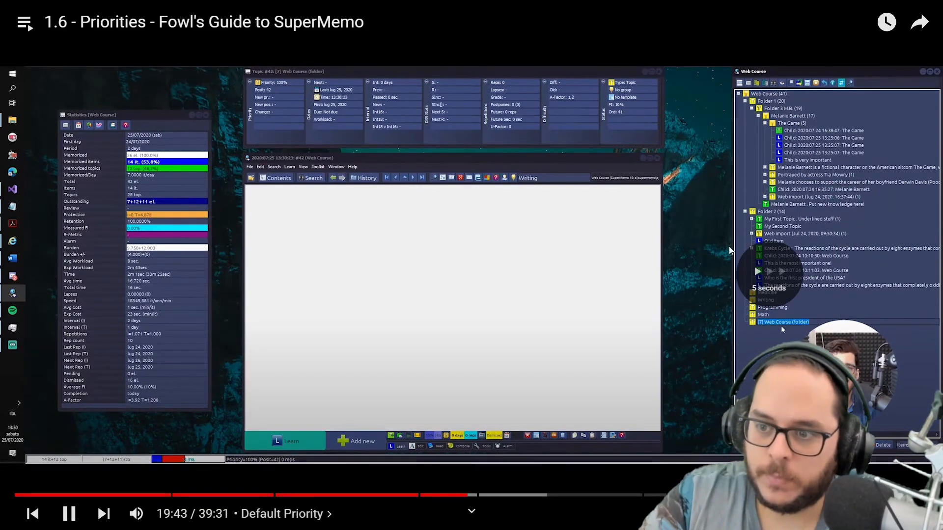
key(Right)
click(676, 246)
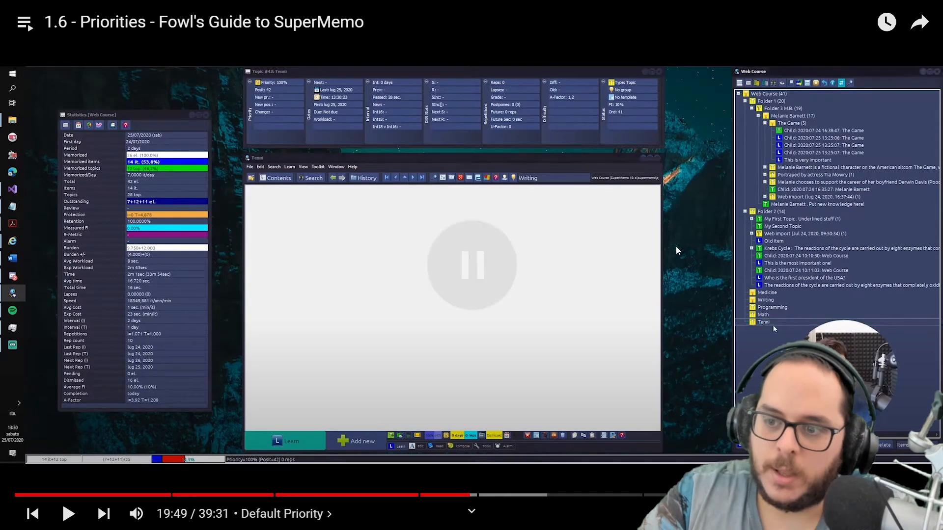
key(Right)
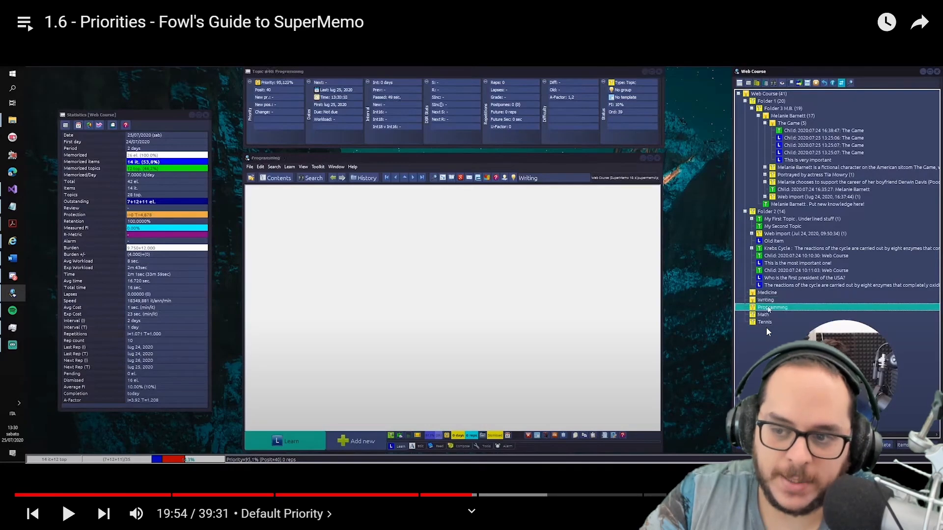
click(560, 309)
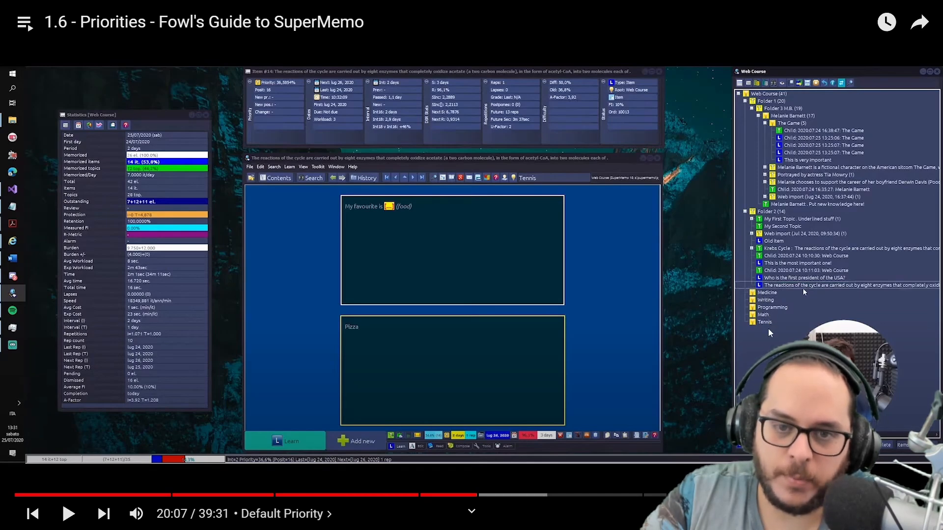
key(Escape)
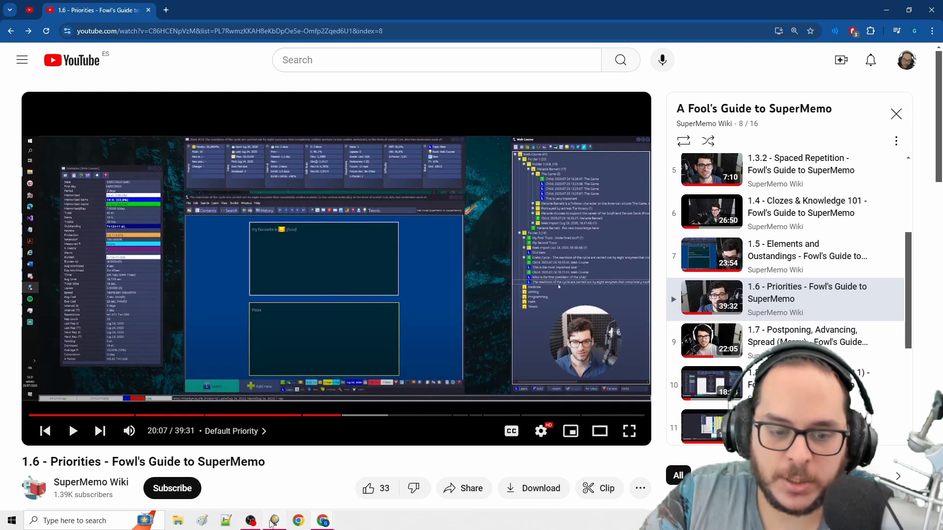
Switch to SuperMemo and display the contents of the knowledge tree.
click(273, 521)
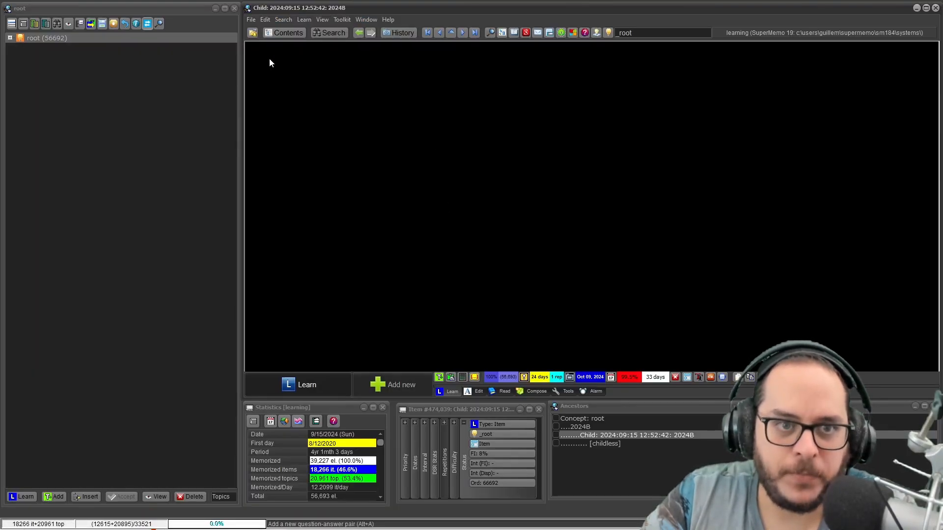
click(284, 31)
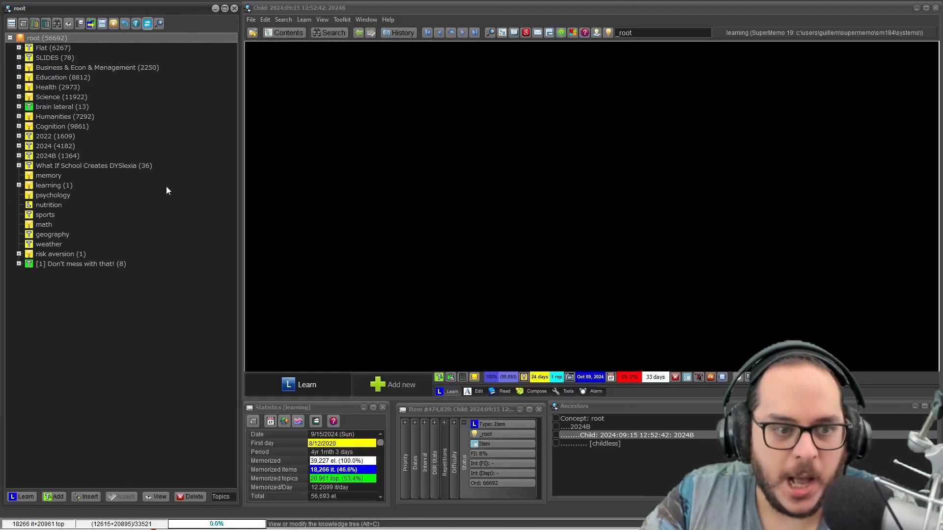
Try to add a new folder directly under the root of the knowledge tree.
right_click(47, 38)
mouse_move(75, 43)
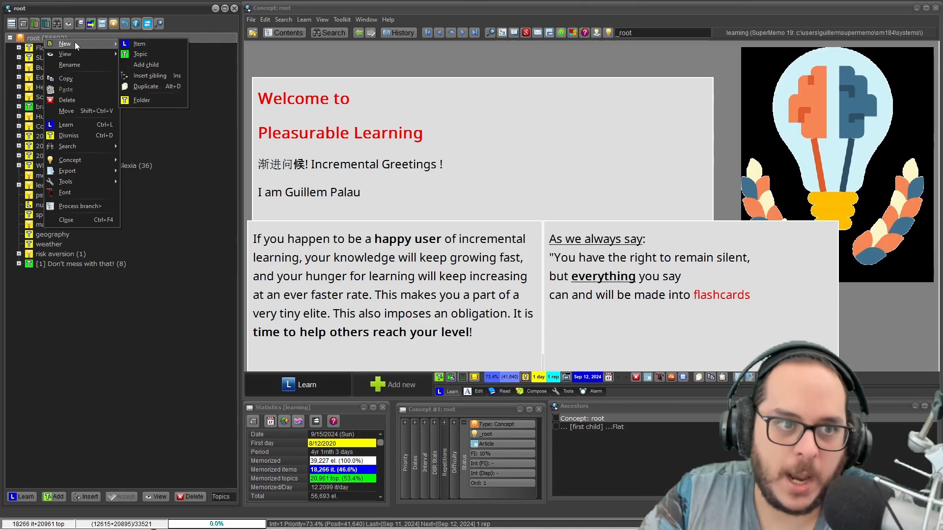
click(142, 100)
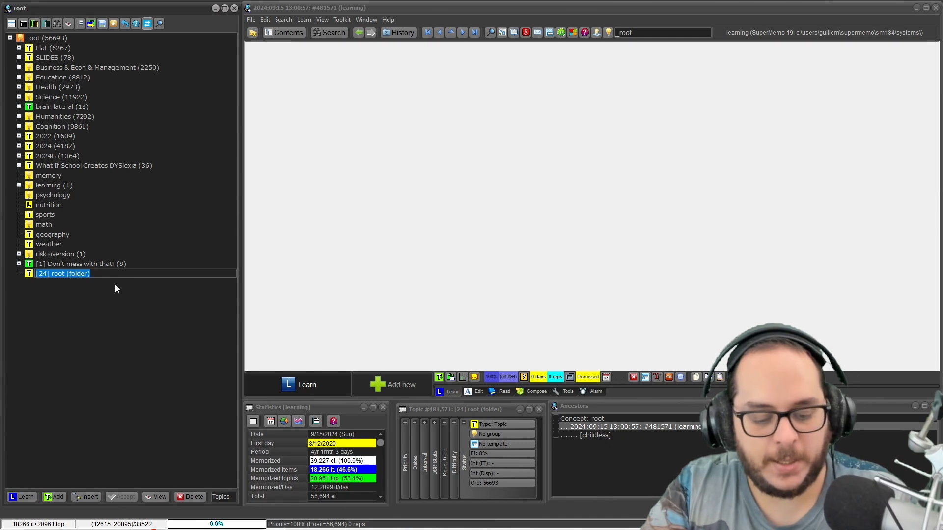
text(math)
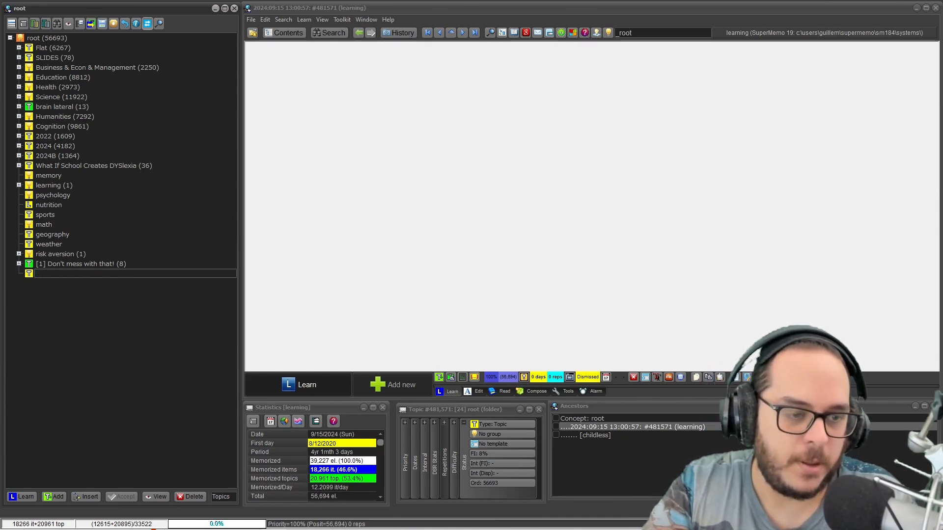
key(Escape)
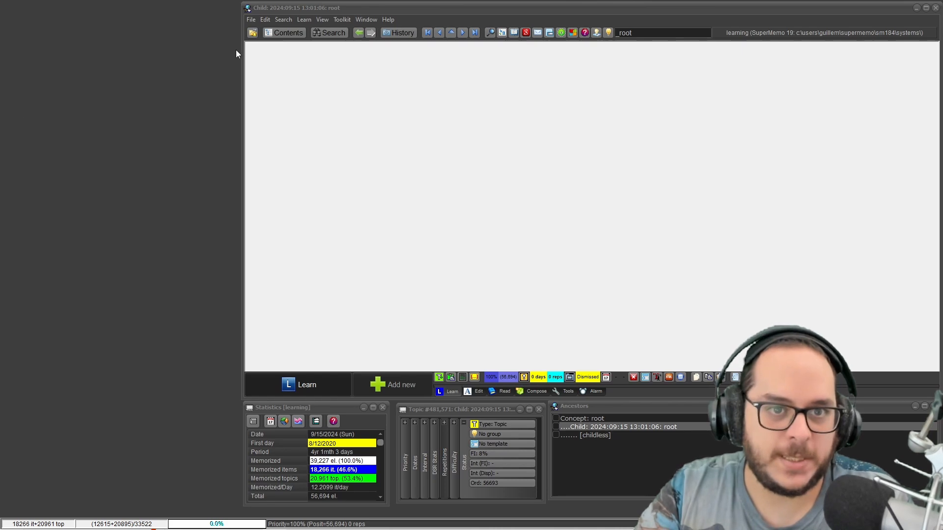
Reopen the knowledge tree and delete the newly added child folder at the end of the root.
click(278, 33)
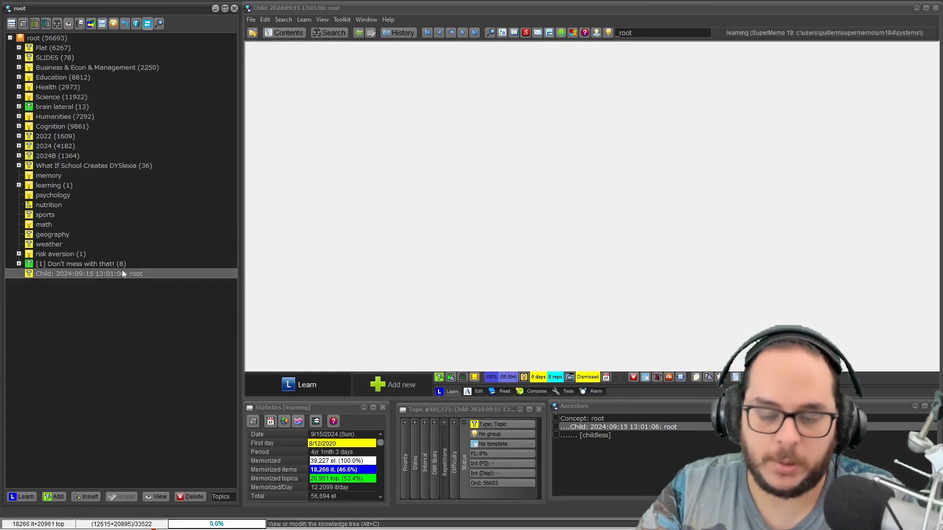
key(Delete)
click(383, 270)
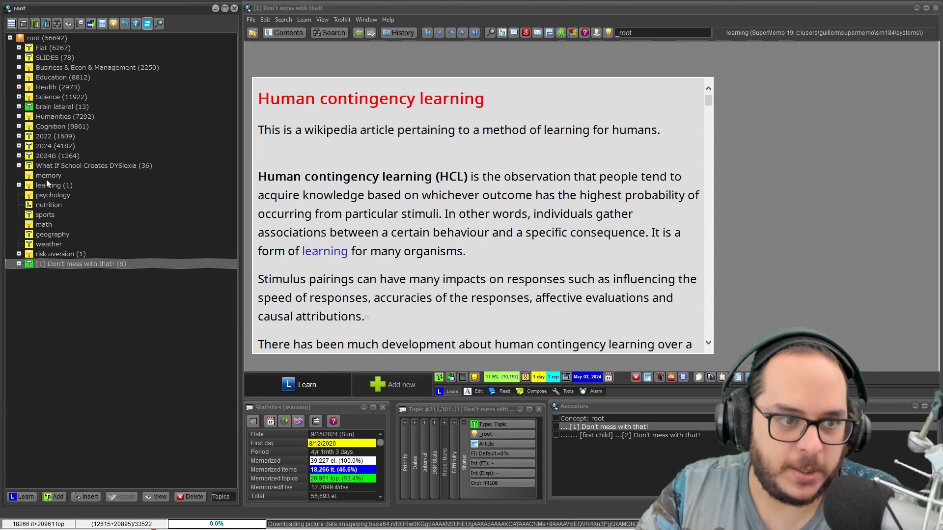
Create a new concept named "9 - sports" from the sports folder in the knowledge tree.
click(46, 178)
click(51, 196)
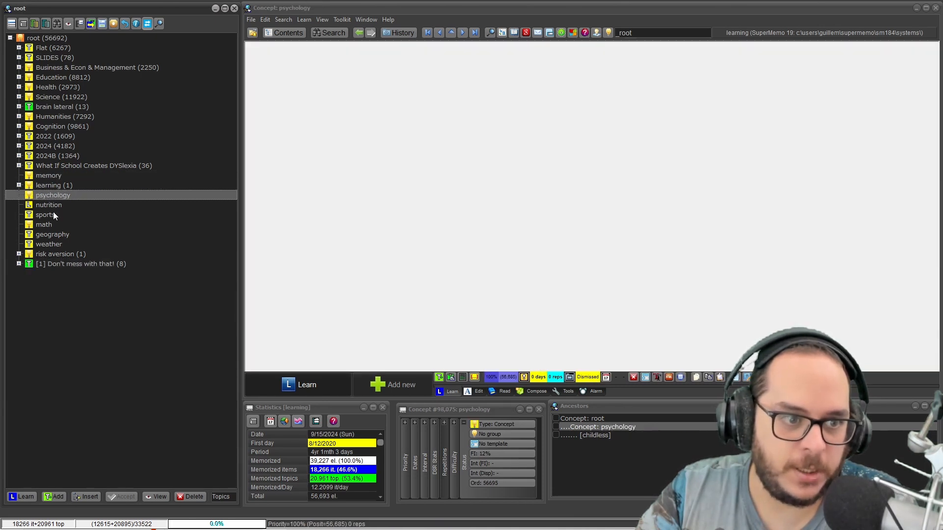
click(49, 214)
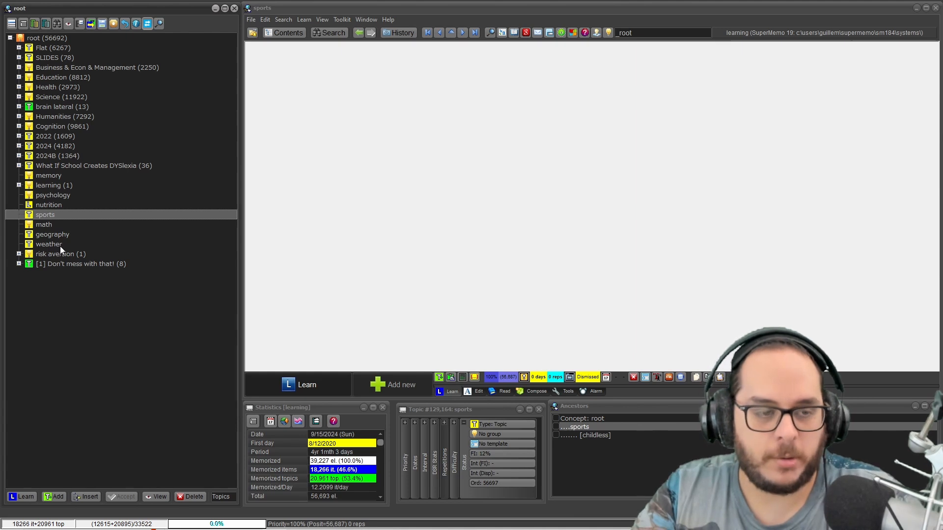
key(ctrl+alt+c)
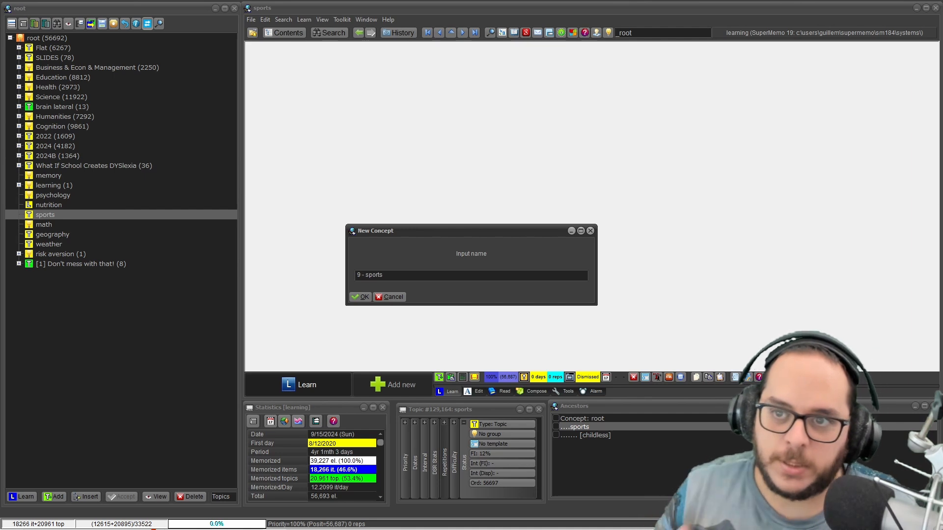
key(Return)
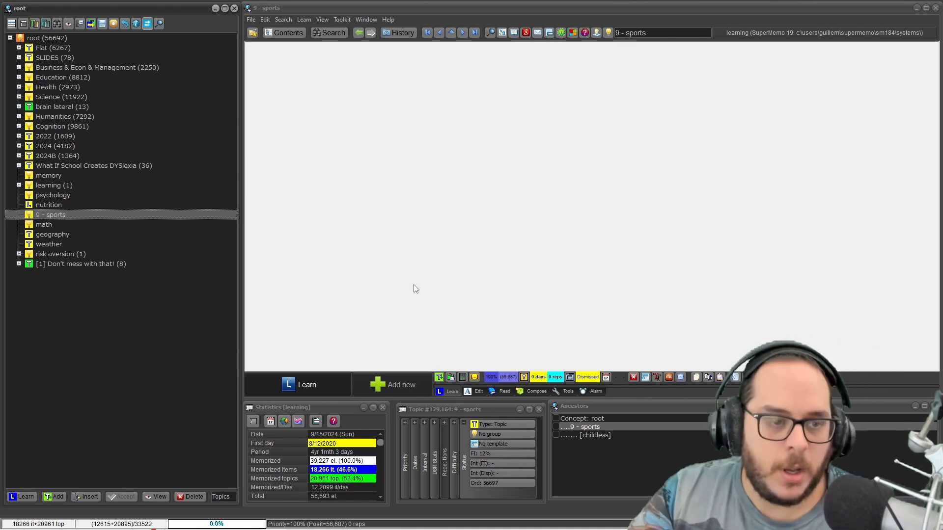
Rename the "9 - sports" element in the knowledge tree to "sports".
click(55, 214)
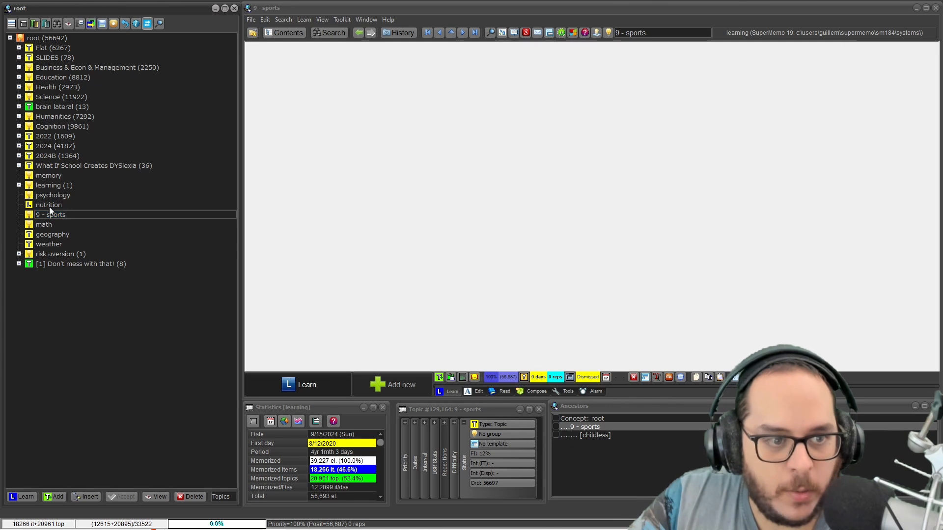
key(BackSpace)
key(BackSpace)
key(BackSpace)
key(BackSpace)
key(Return)
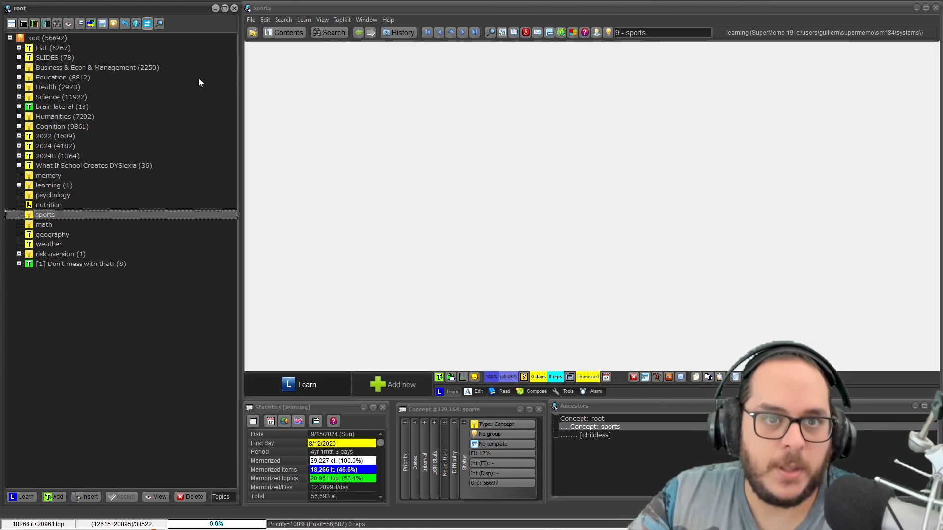
In the Concept Registry, enable automatic application of topic, item and similar templates for the "9 - sports" concept.
click(279, 19)
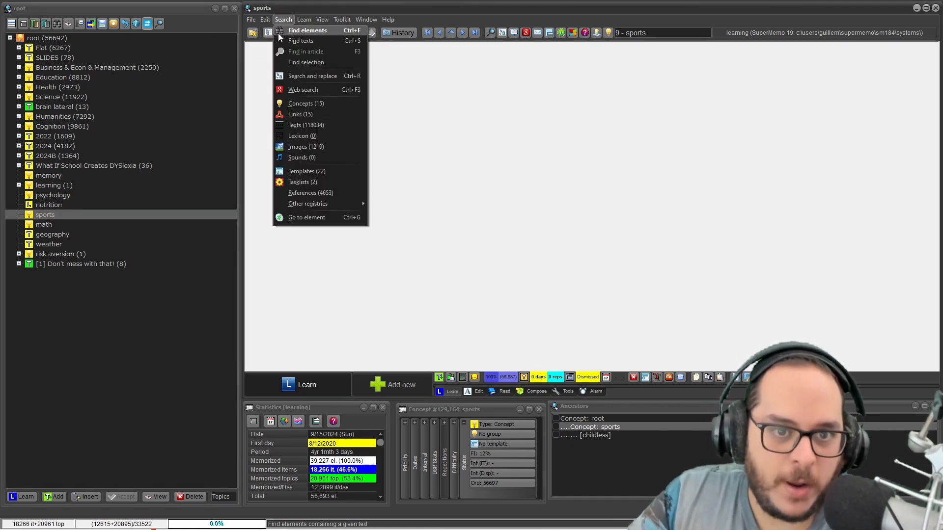
click(307, 110)
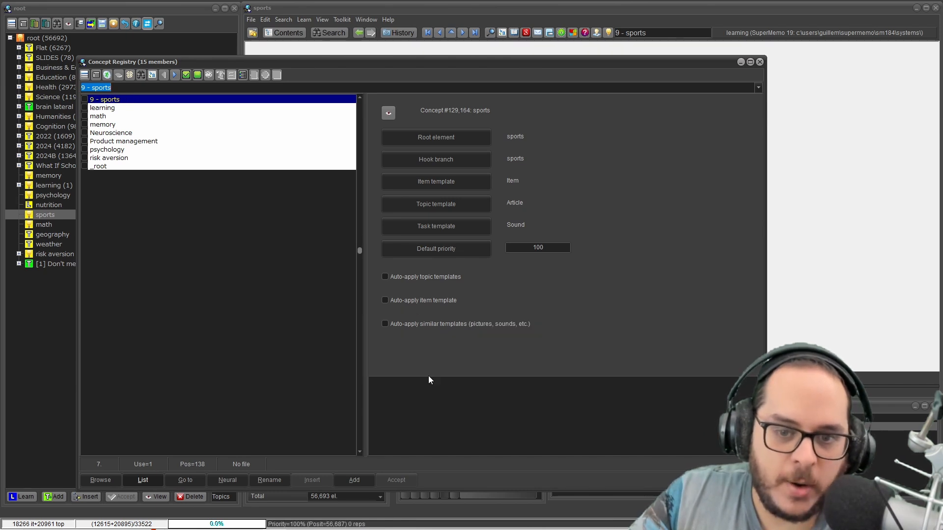
click(394, 278)
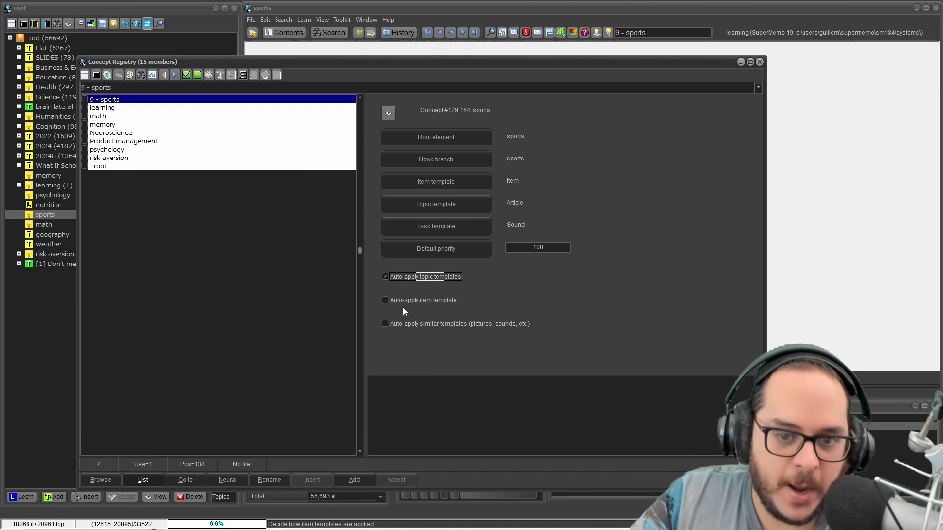
click(402, 302)
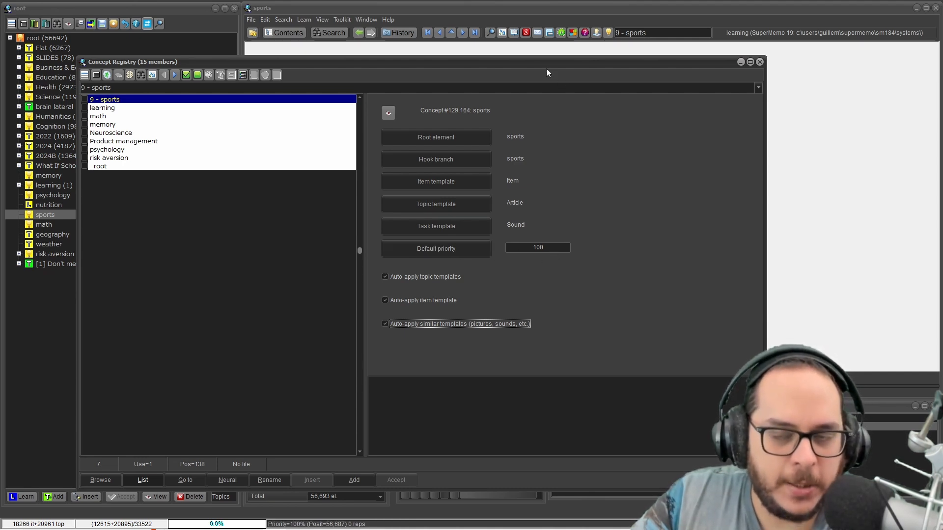
drag(534, 59, 588, 65)
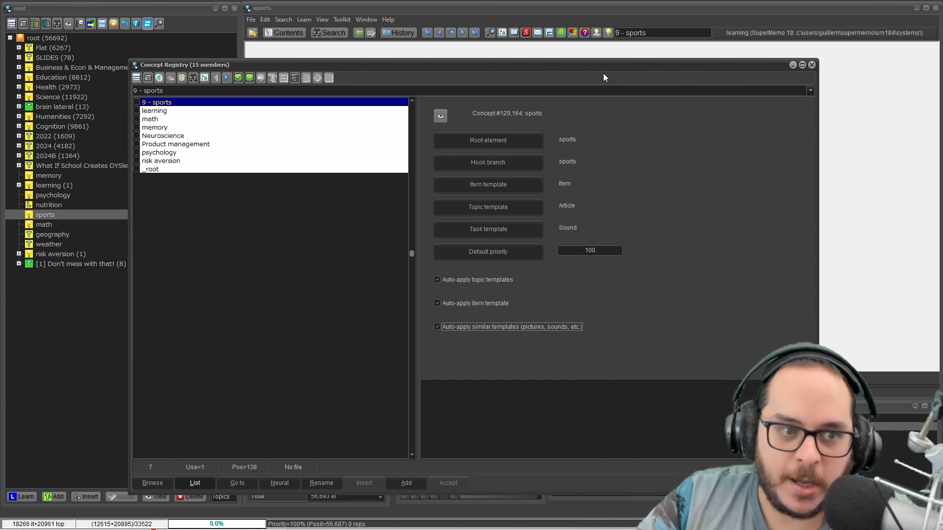
click(811, 65)
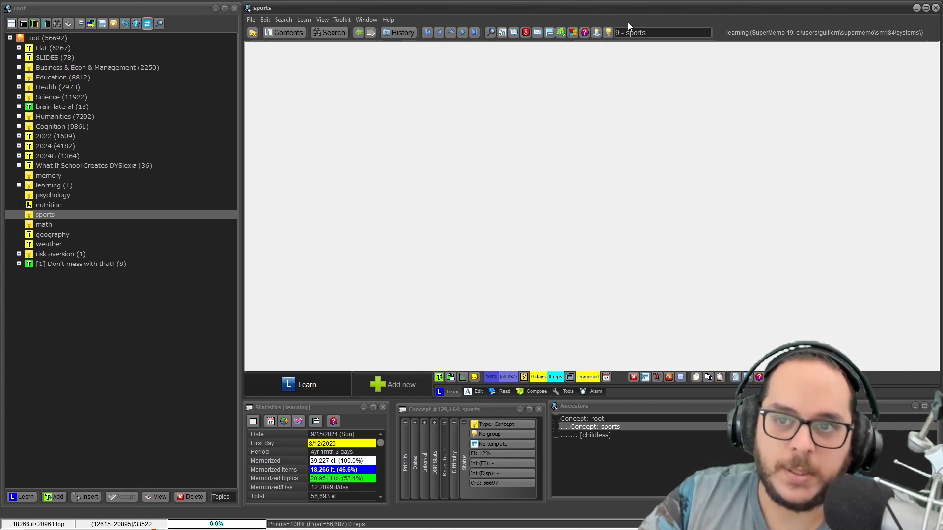
For the _root concept, set the default priority to 11 and choose Task as the task template.
click(609, 33)
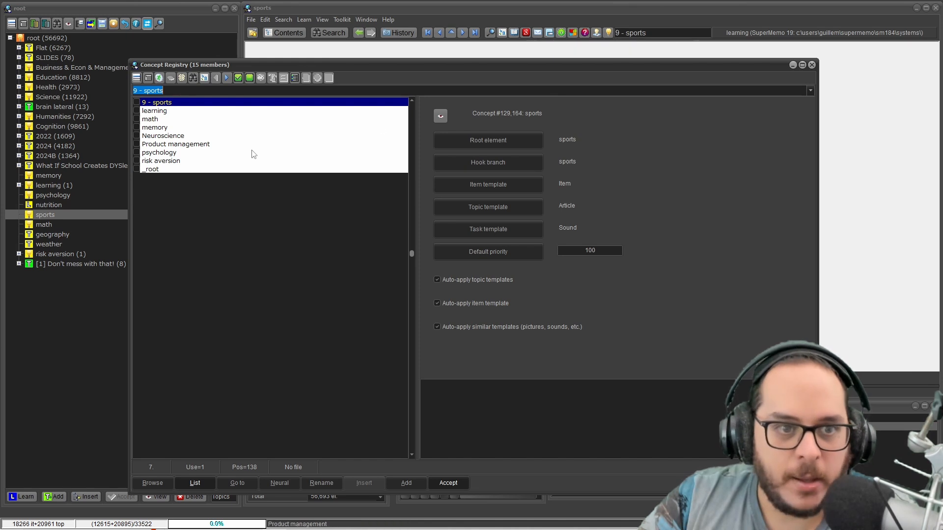
click(151, 170)
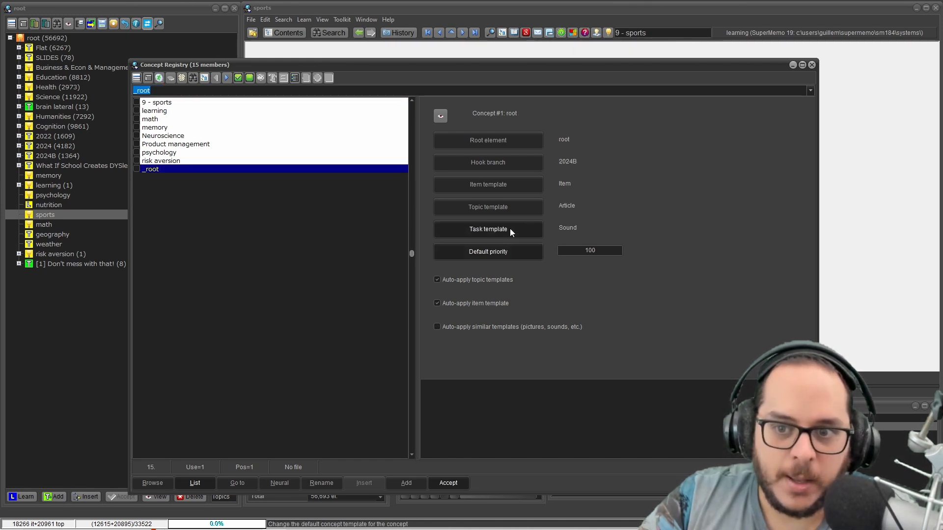
click(600, 248)
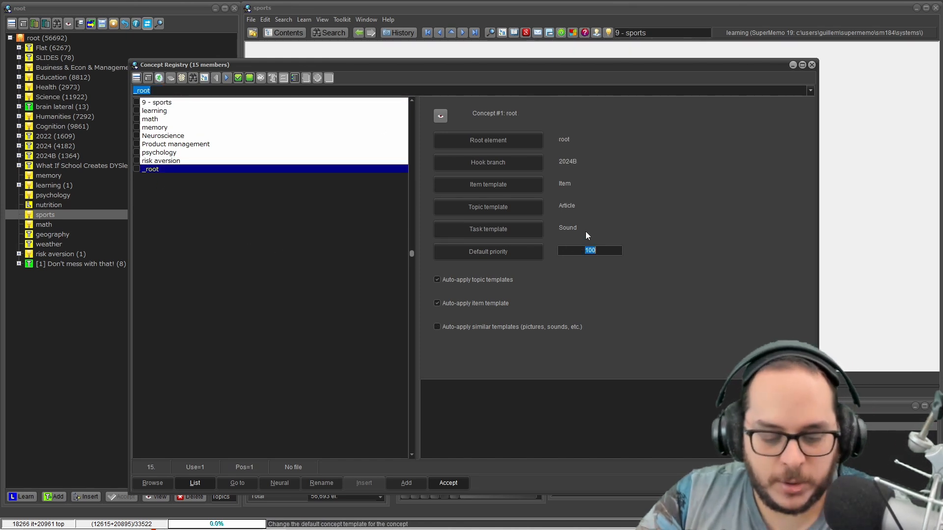
text(11)
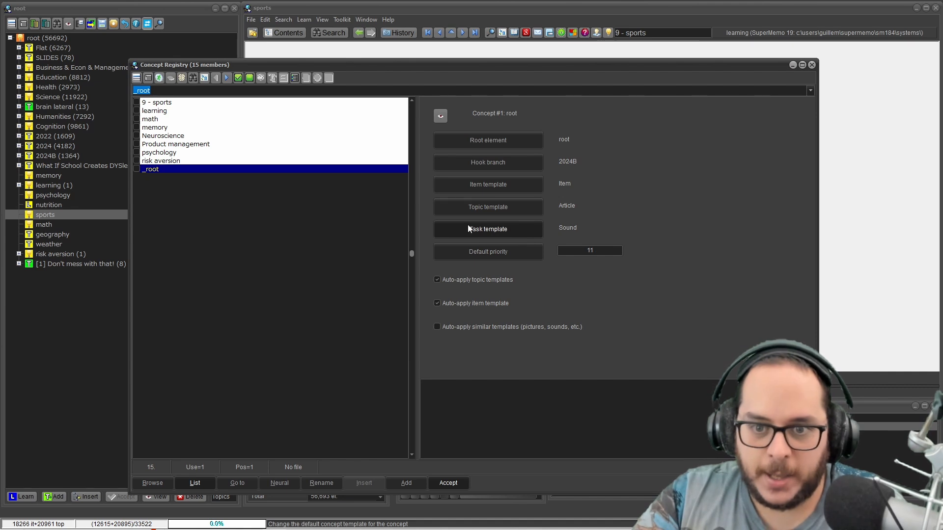
click(469, 229)
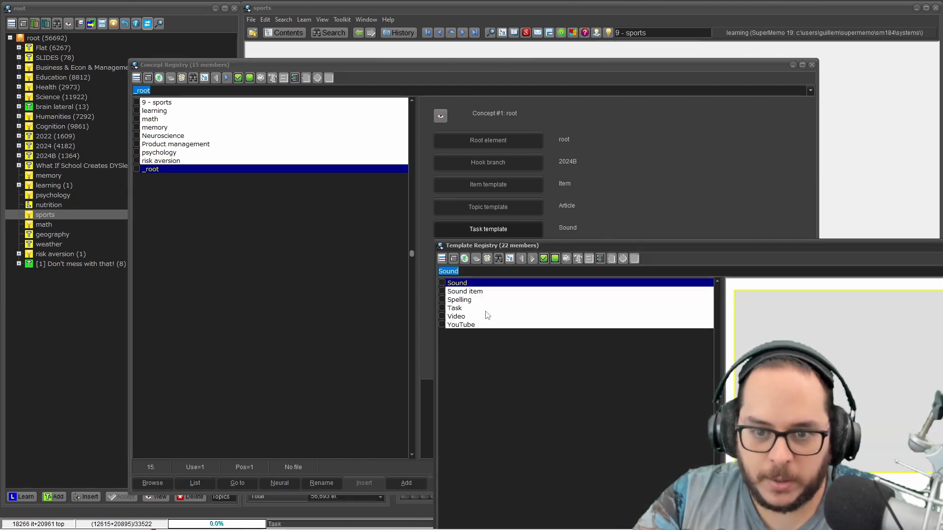
double_click(454, 308)
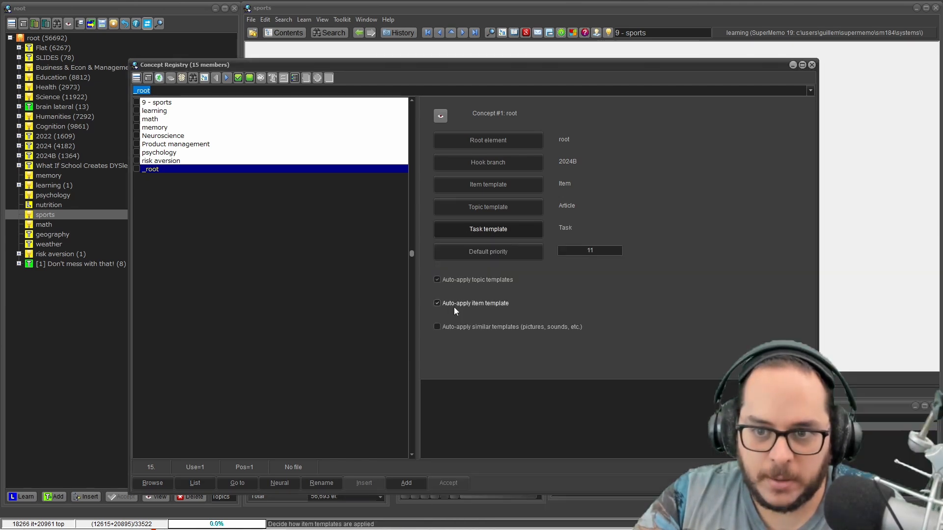
Set the _root concept's item template to ItemWoz and choose _root as the default concept group for new elements.
click(486, 188)
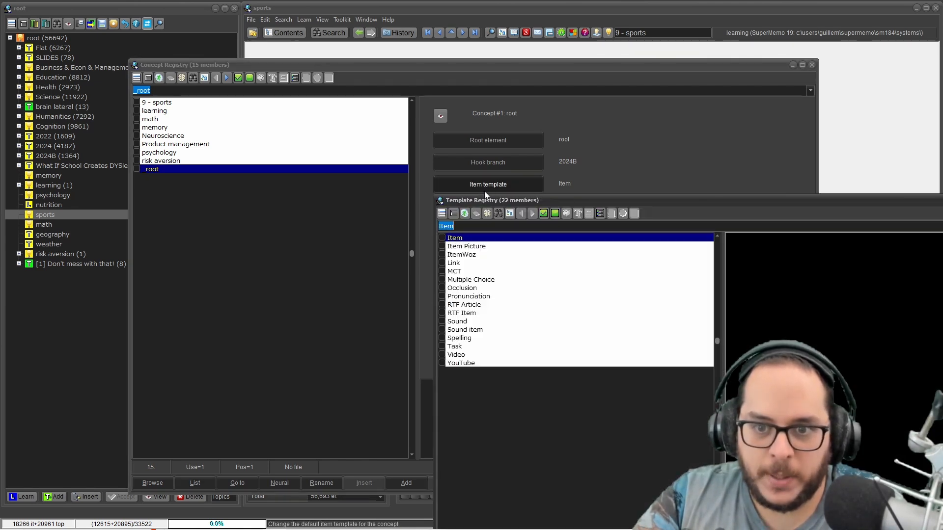
double_click(466, 253)
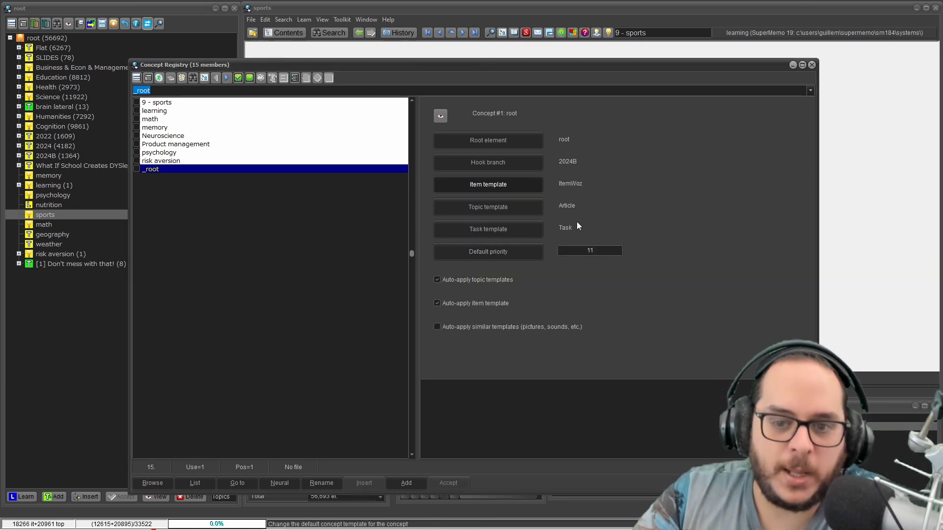
click(811, 65)
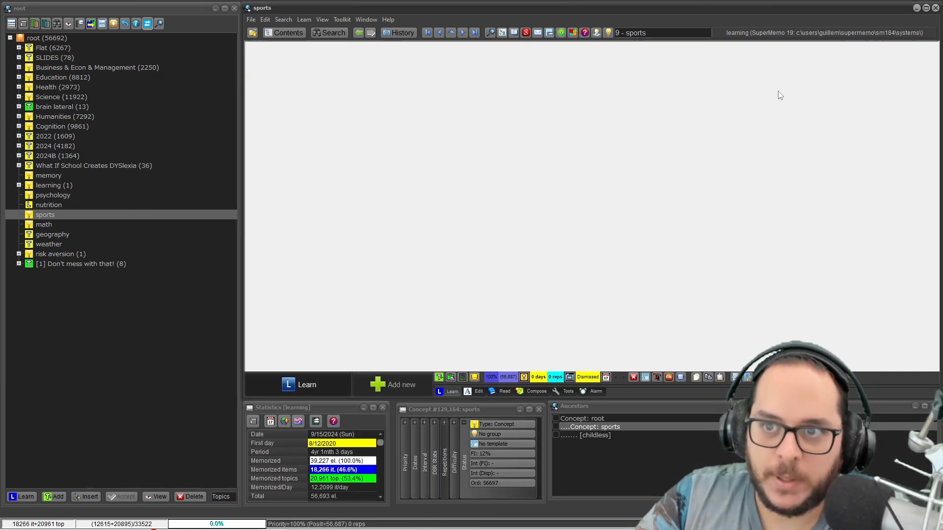
click(607, 33)
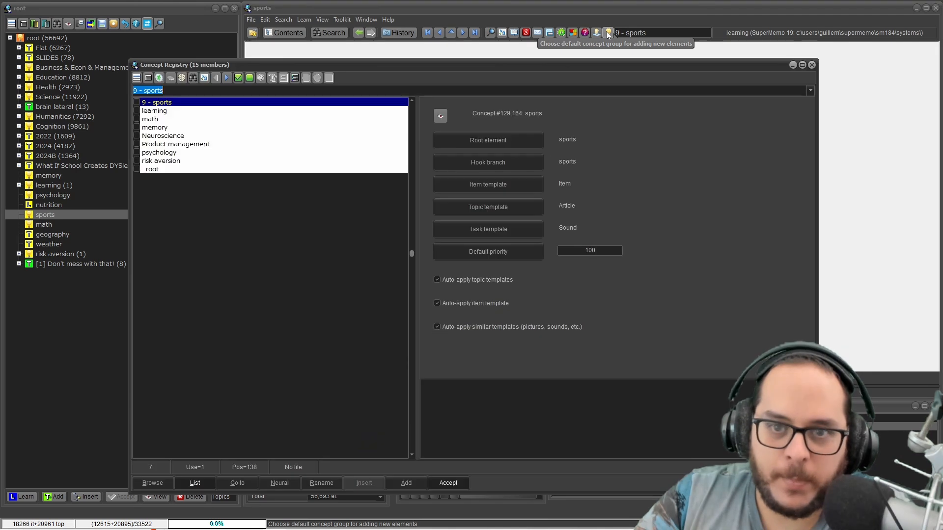
double_click(150, 171)
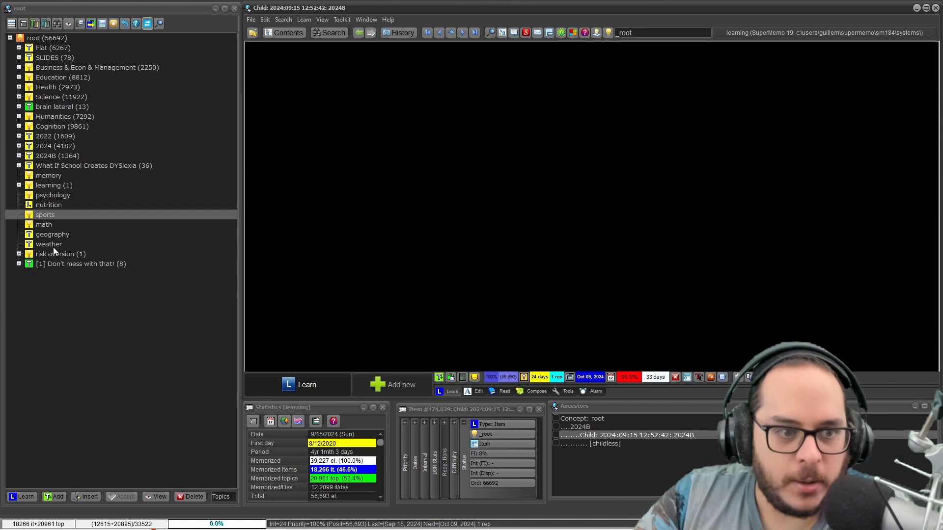
Turn the geography topic in the knowledge tree into a concept and open the Concept Registry on it.
click(44, 236)
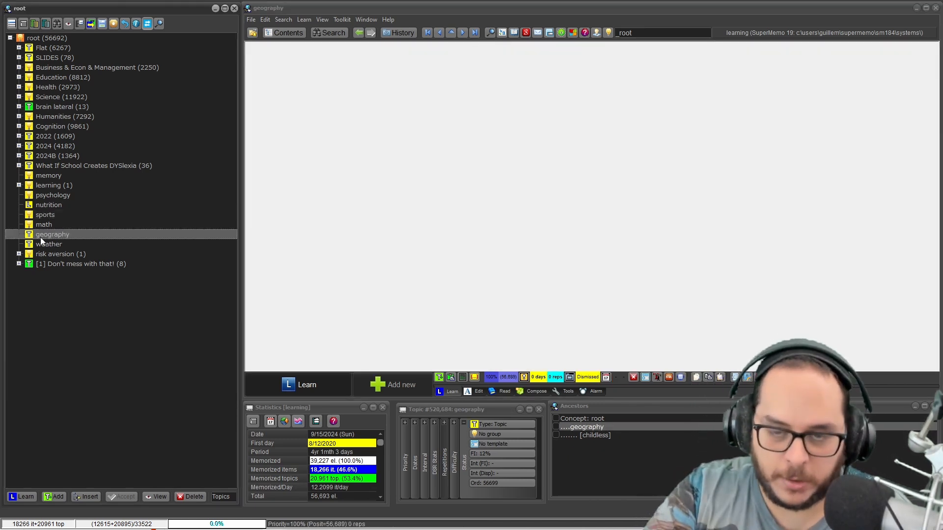
key(ctrl+k)
key(Return)
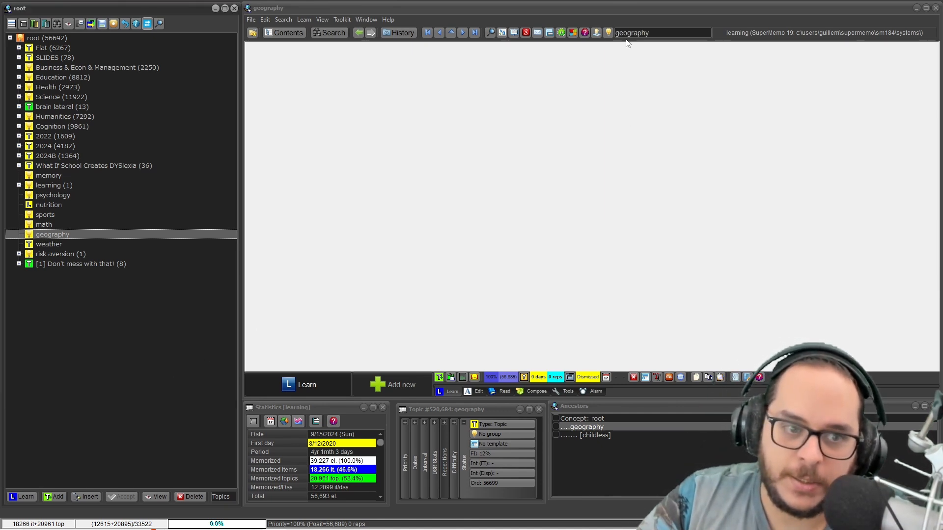
click(284, 19)
click(291, 102)
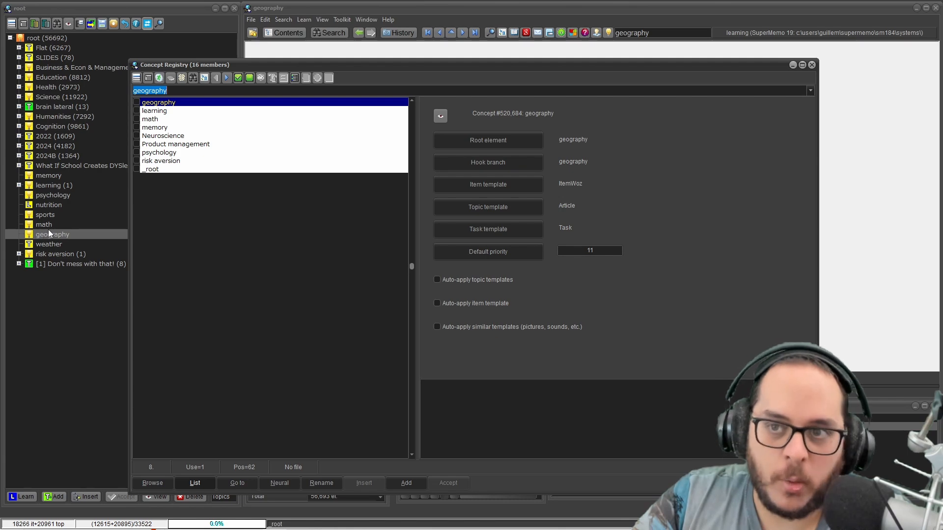
Switch to Chrome to view the Default Priority section of the YouTube video in full screen, then return to SuperMemo.
mouse_move(325, 525)
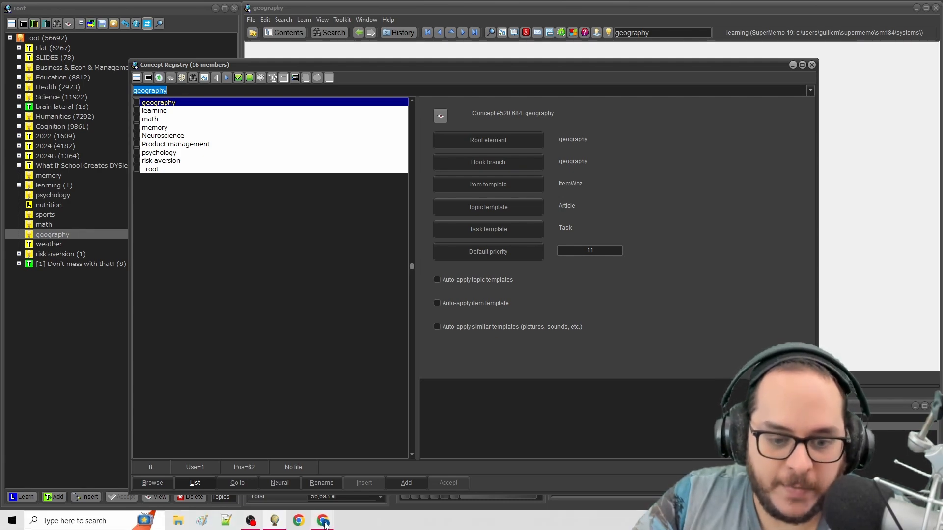
click(274, 471)
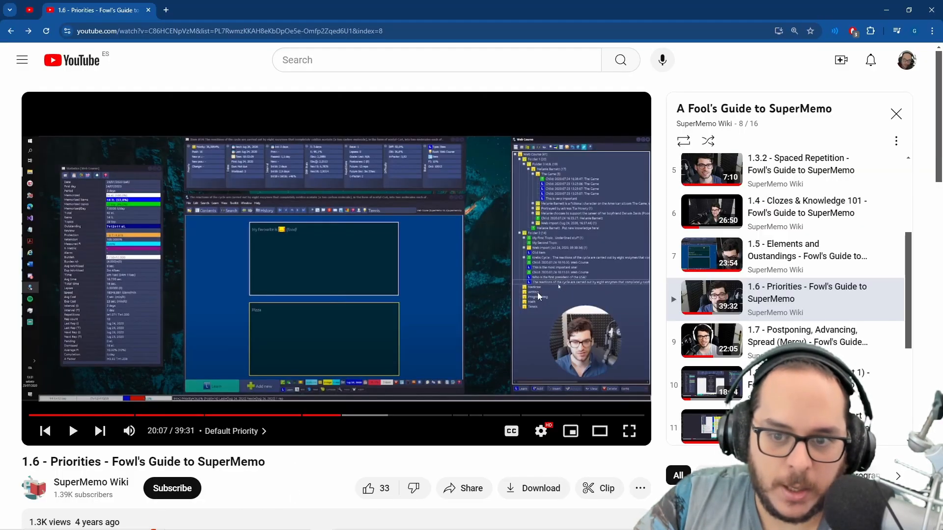
click(629, 431)
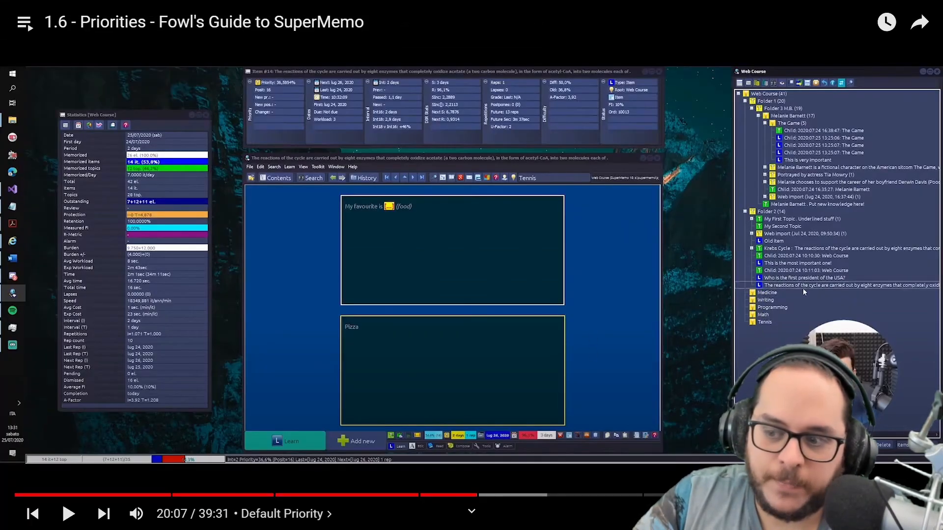
key(Escape)
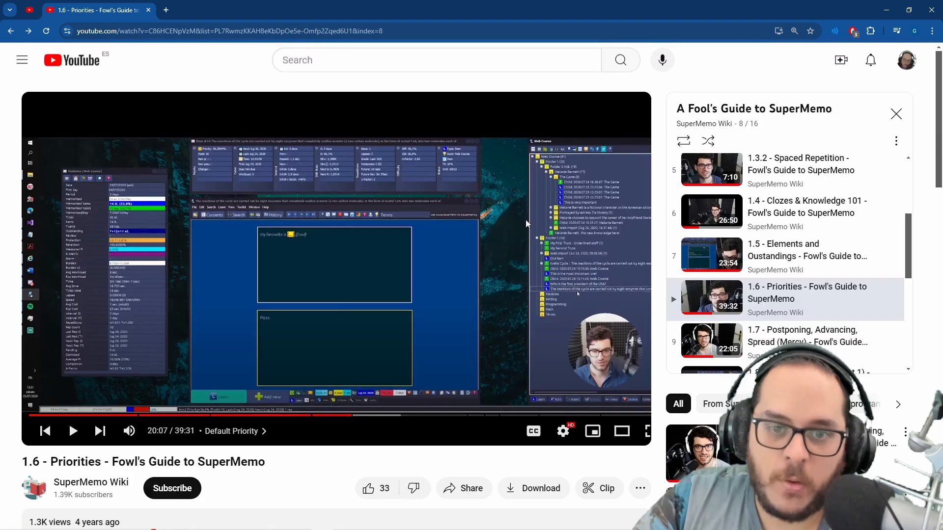
click(276, 521)
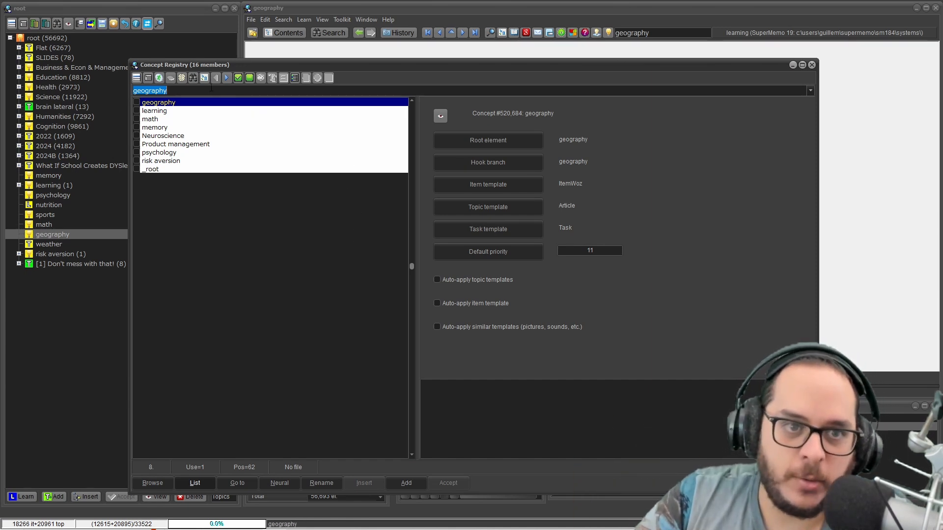
Enable automatic application of topic, item and similar templates for the geography concept.
click(468, 281)
click(468, 304)
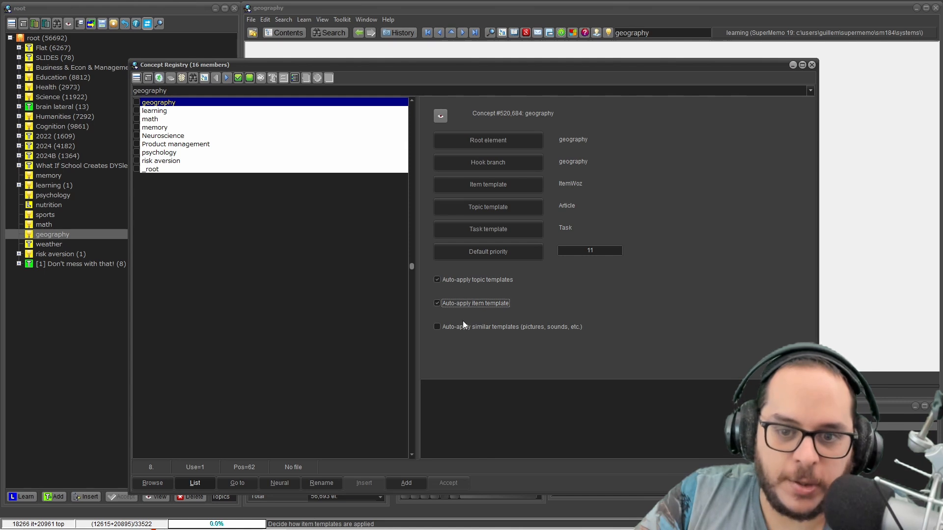
click(463, 326)
click(570, 250)
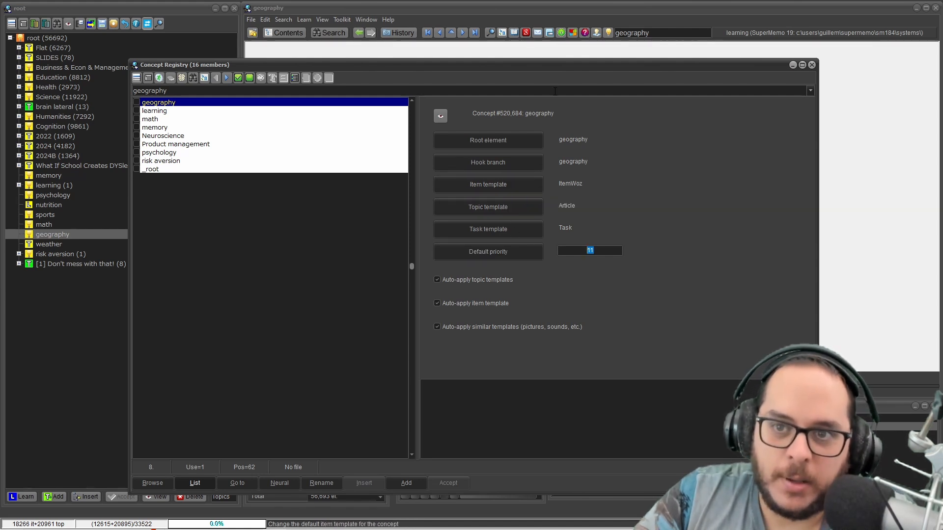
drag(534, 69, 564, 54)
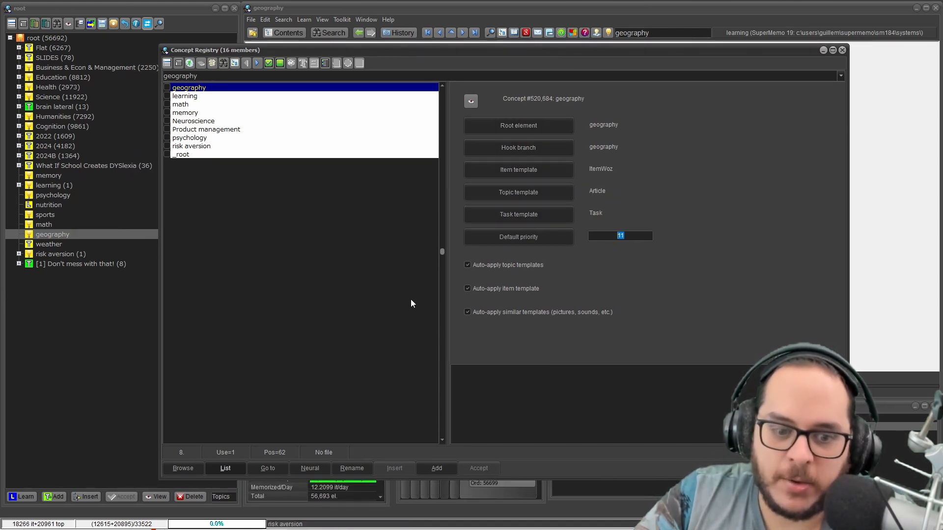
Add a new concept named "history" in the Concept Registry.
click(427, 470)
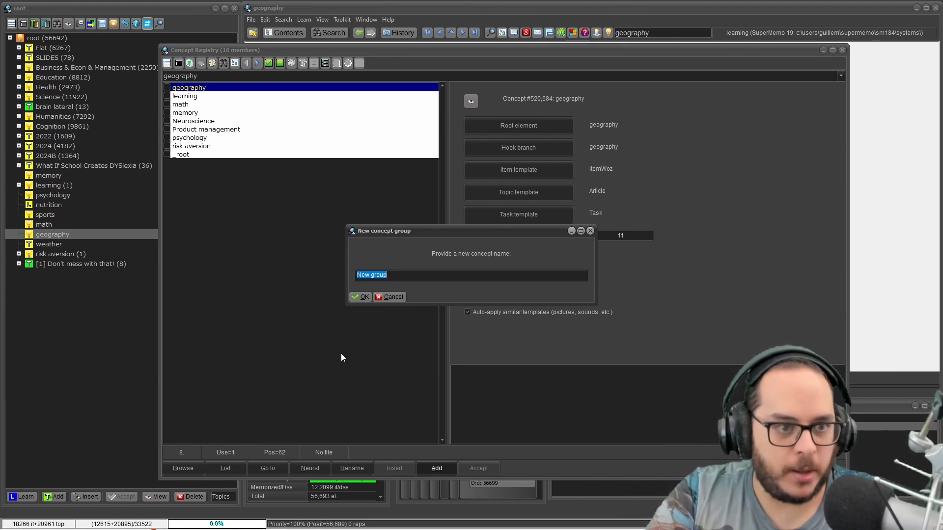
text(history)
key(Return)
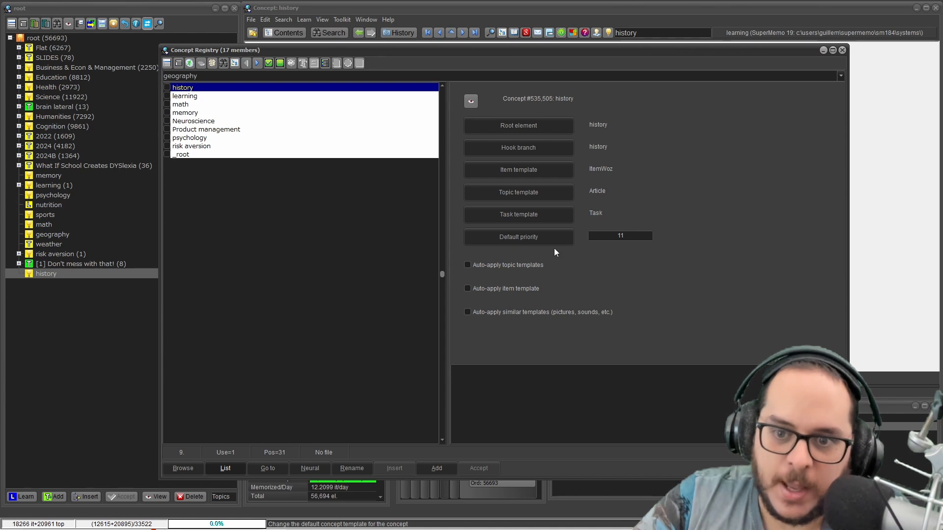
Enable automatic application of topic, item and similar templates for the history concept and set its default priority to 0.
click(472, 267)
click(476, 287)
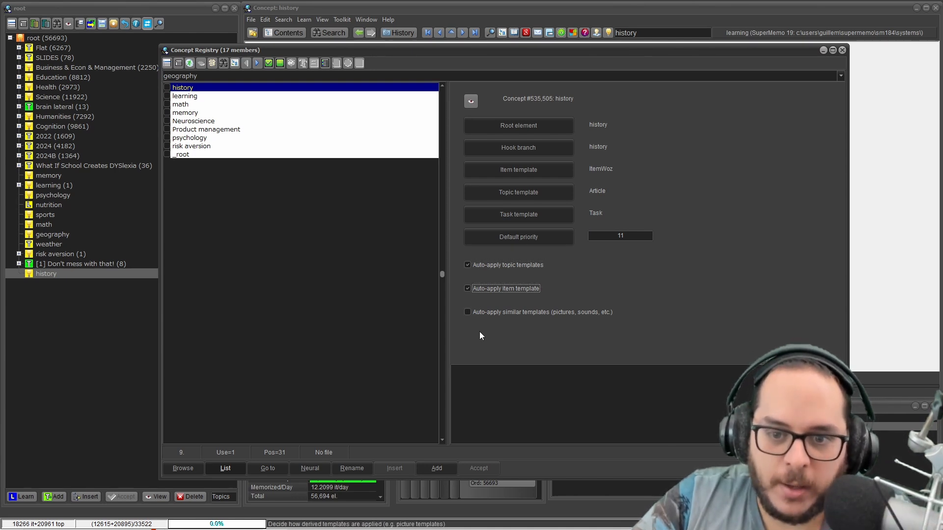
click(540, 312)
double_click(631, 236)
text(0)
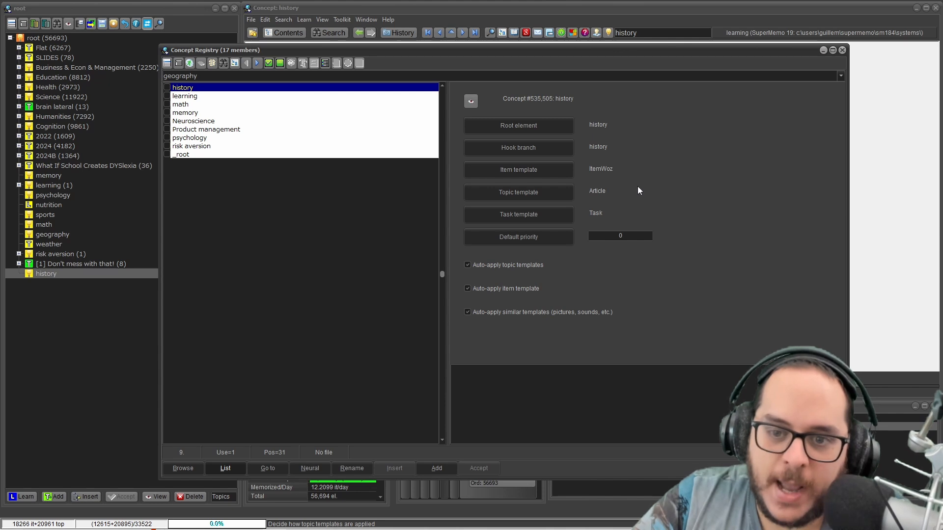
Choose Item Picture as the history concept's item template and close the Concept Registry.
click(535, 170)
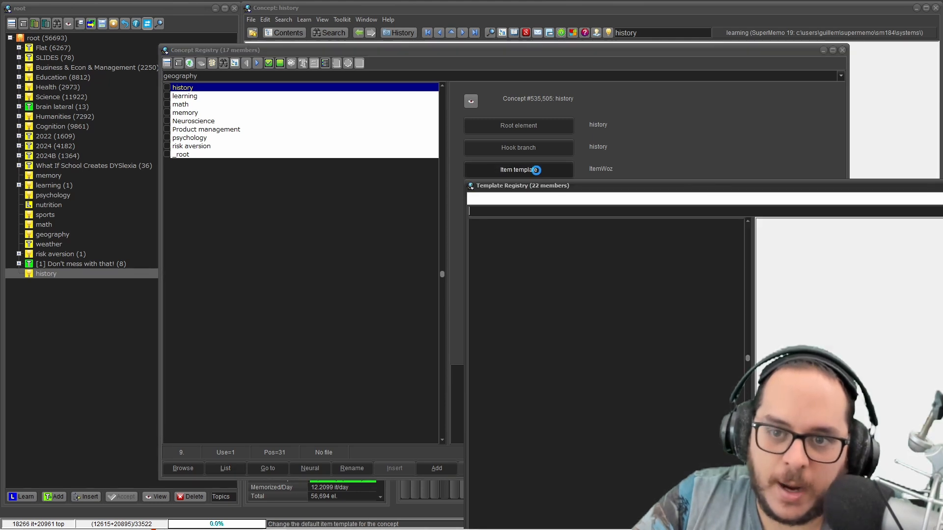
key(Up)
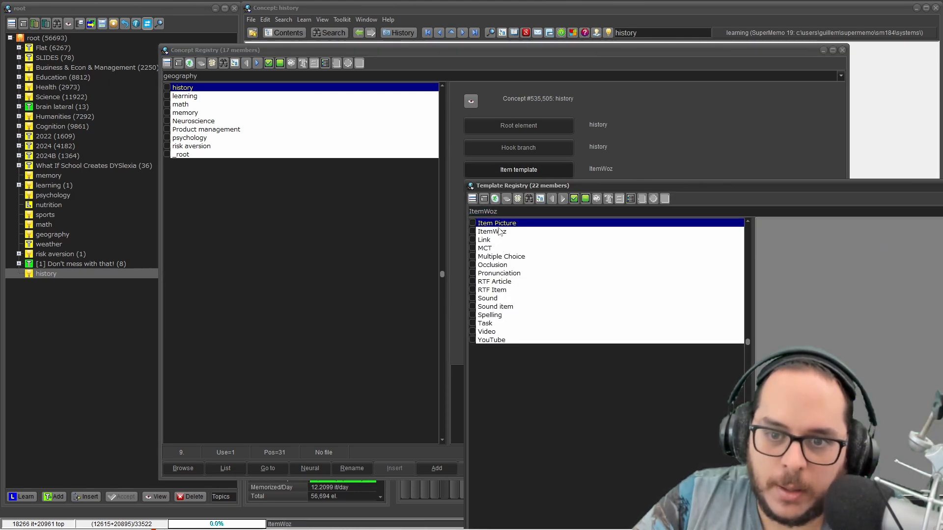
double_click(495, 224)
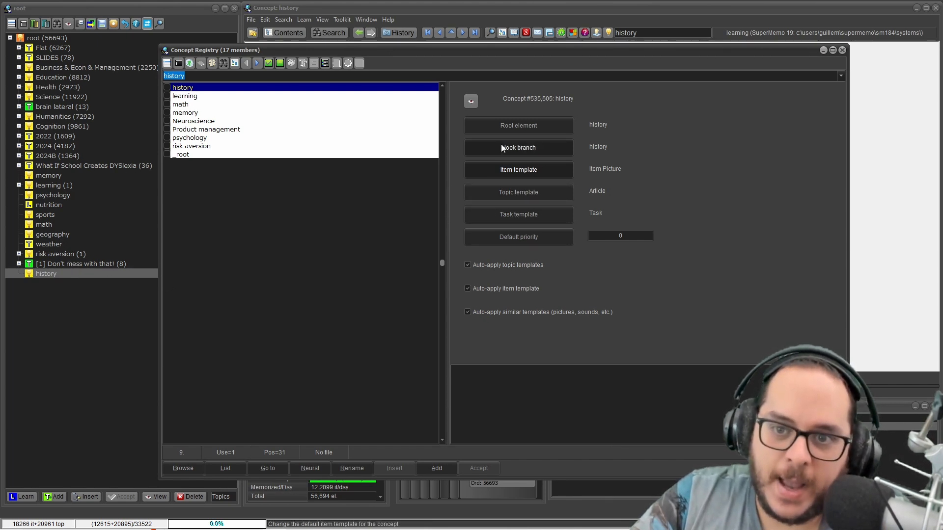
click(467, 309)
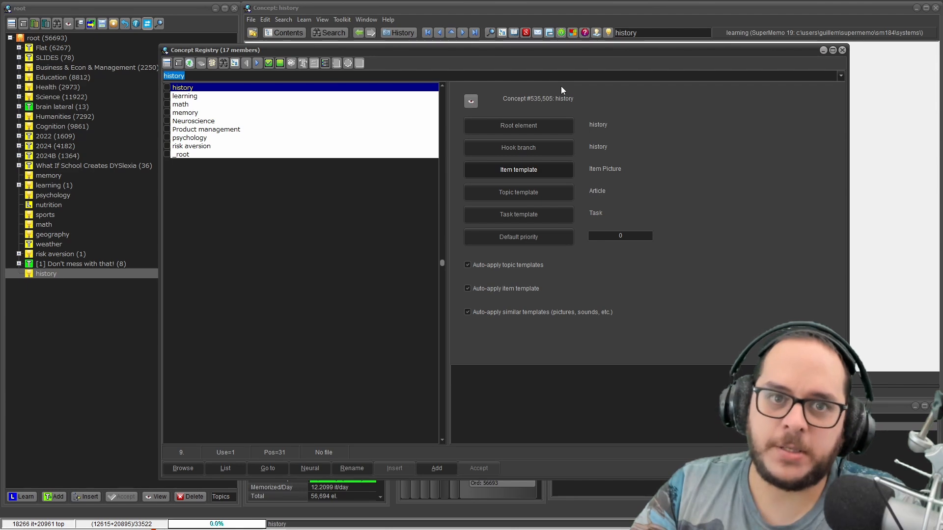
click(842, 49)
Expand Education, School refusal and its Signs and symptoms branch, and open the topic extract inside it.
click(19, 78)
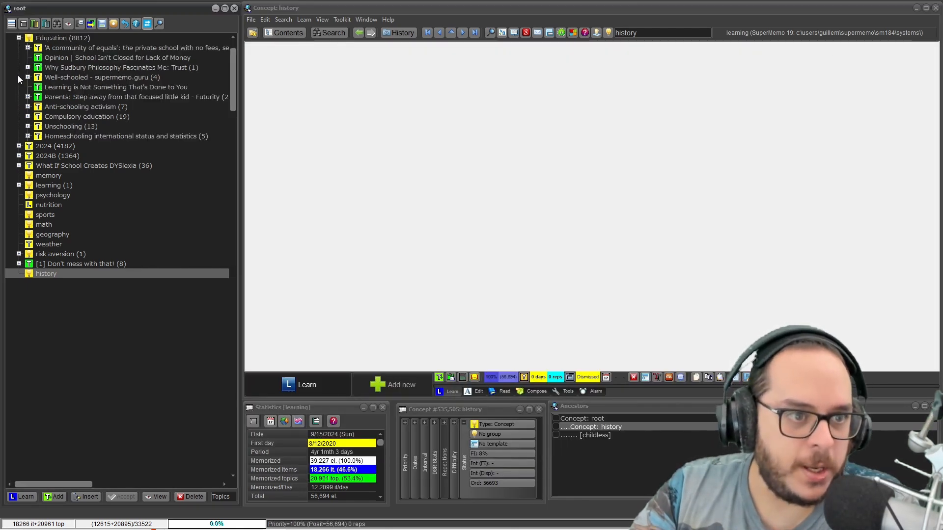
click(28, 146)
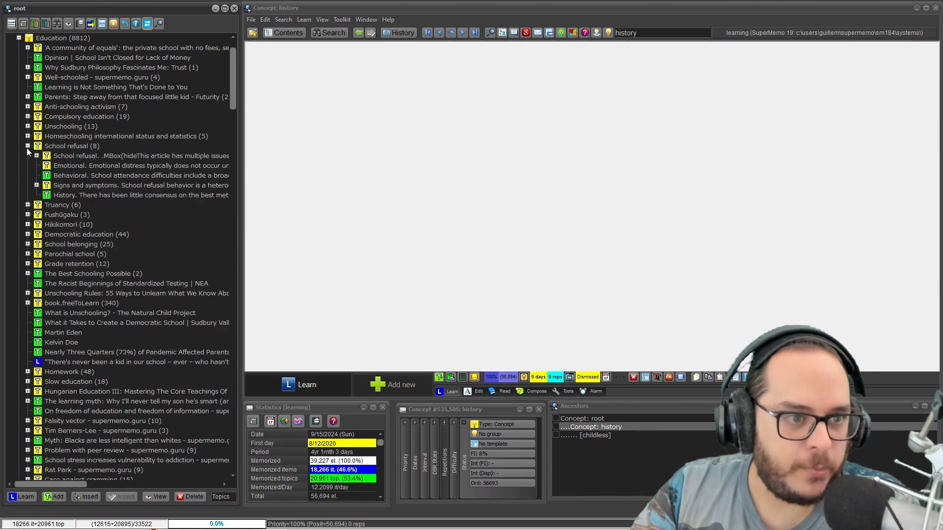
click(37, 185)
click(72, 196)
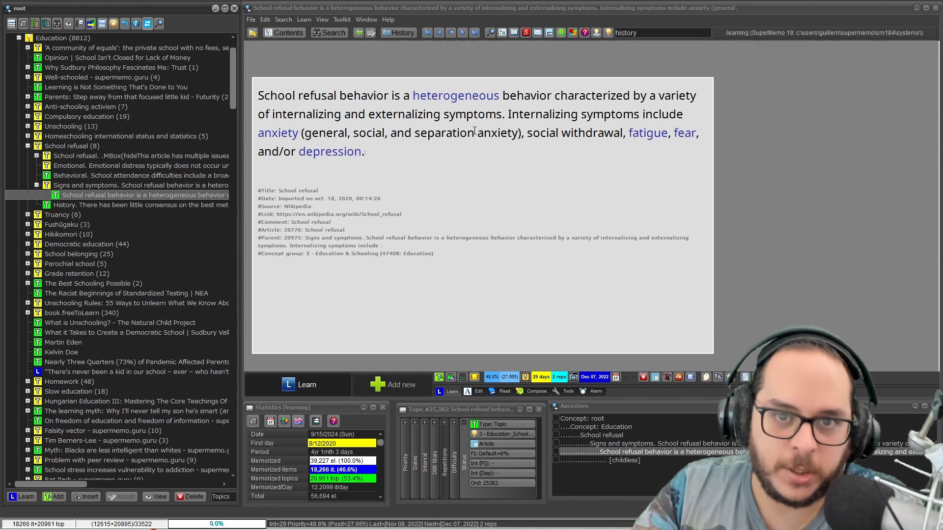
Add a new concept named "school" in the Concept Registry.
click(283, 20)
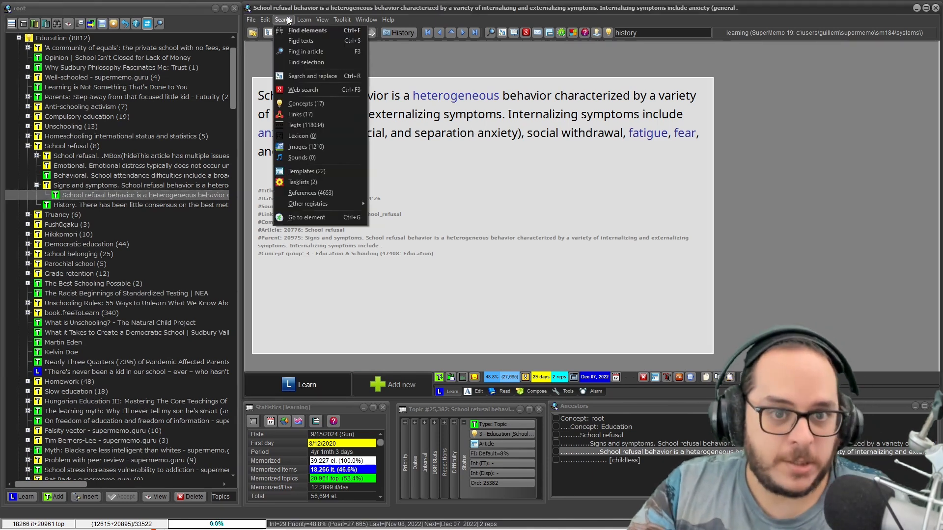
click(304, 102)
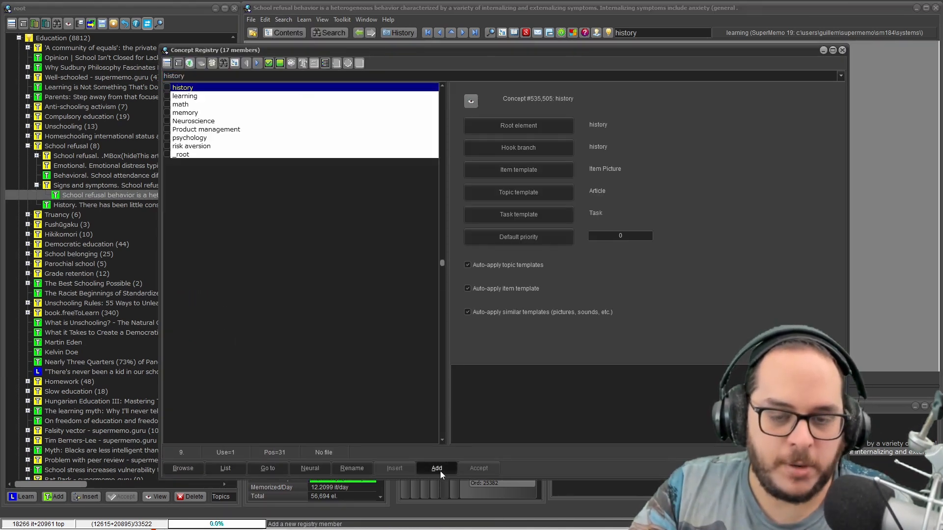
click(440, 470)
text(sch)
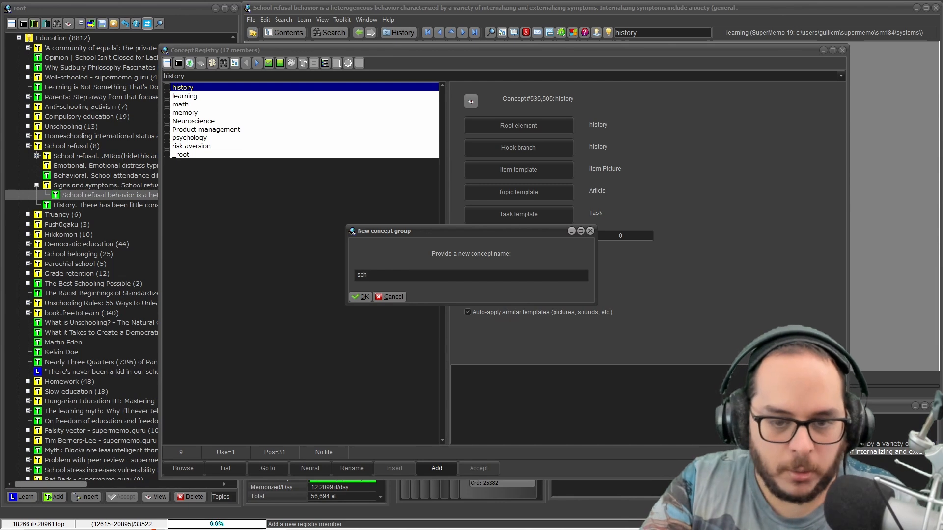
text(ool)
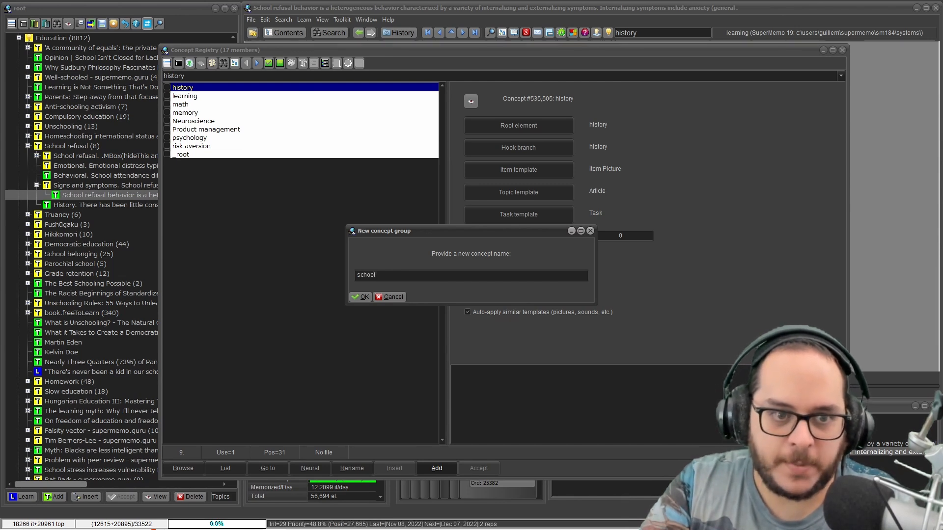
key(Return)
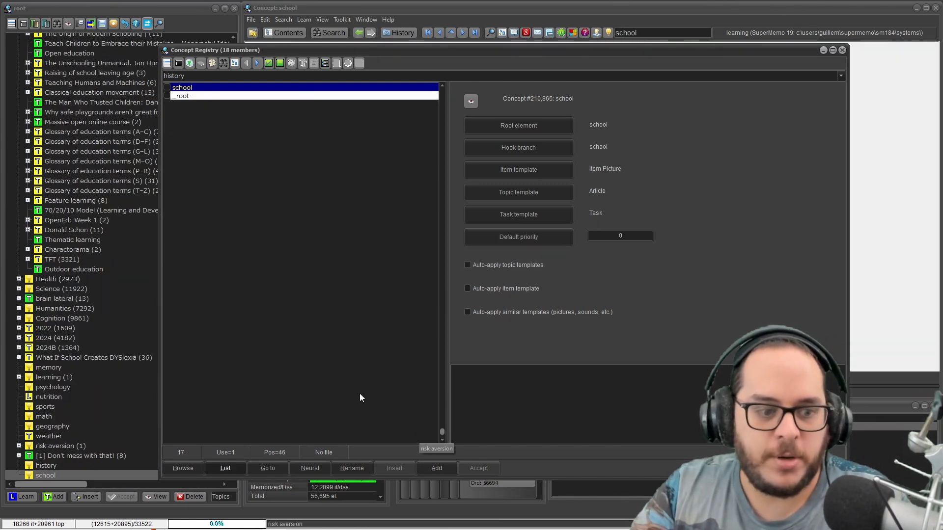
Convert the Truancy topic in the Education branch into a concept, keeping the suggested name.
click(52, 476)
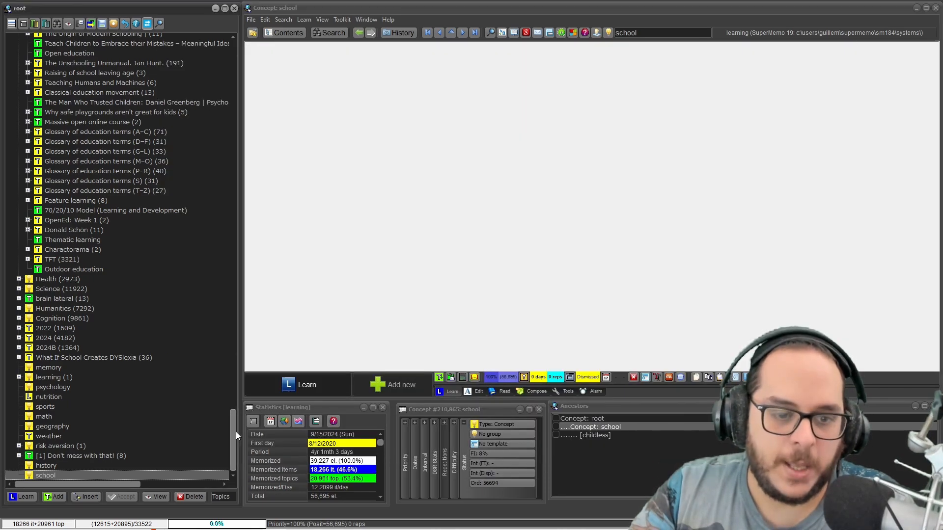
drag(234, 431, 192, 60)
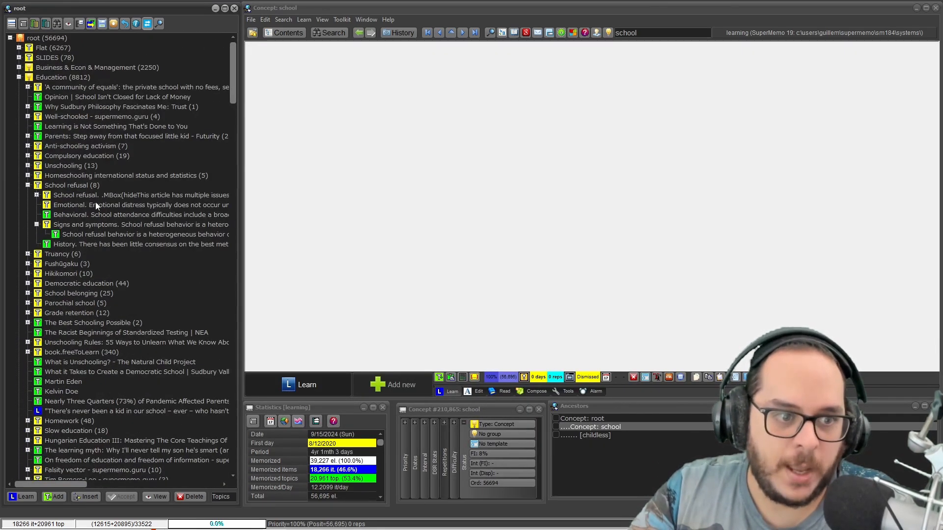
click(55, 253)
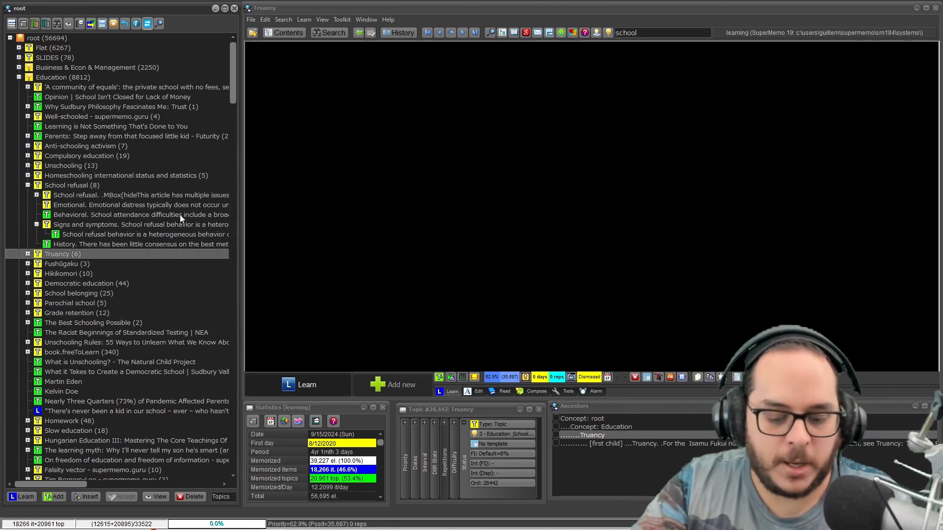
key(ctrl+k)
key(Return)
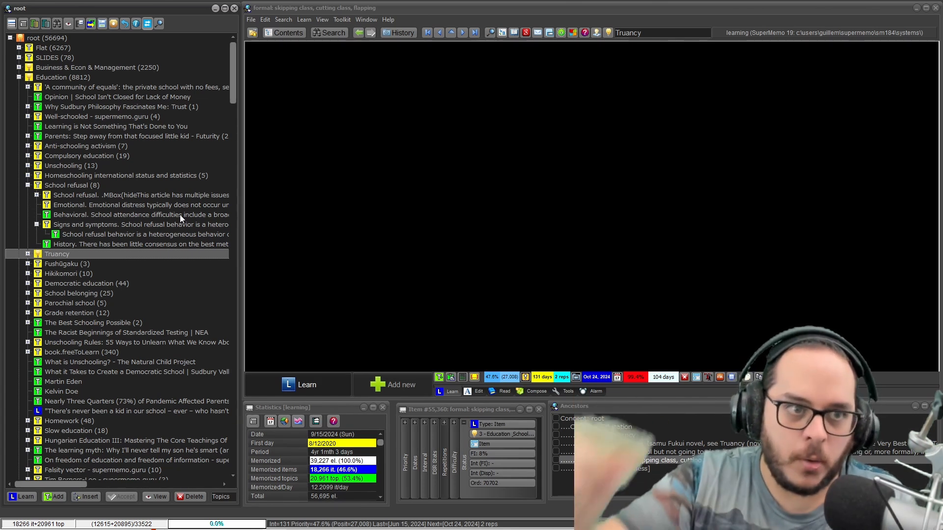
Collapse the Education branch and change the nutrition element's type to Concept in its element parameters.
click(18, 78)
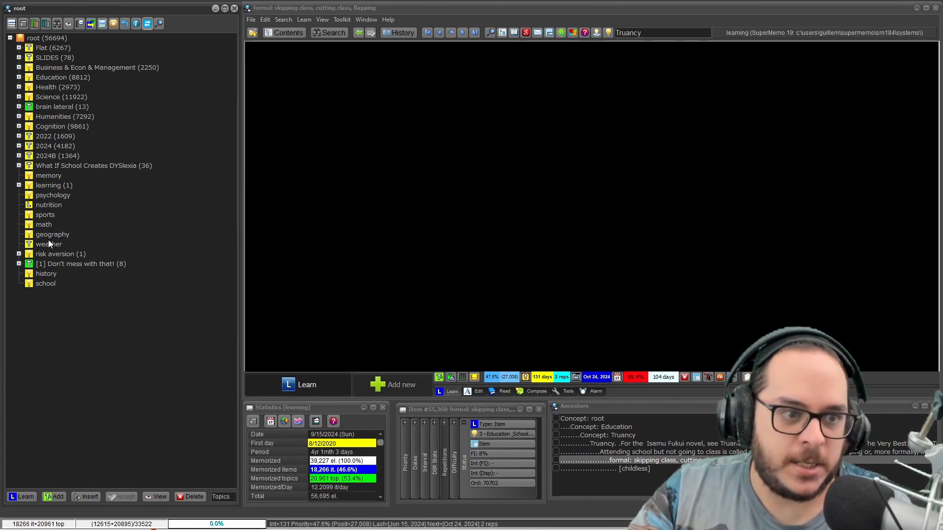
click(47, 206)
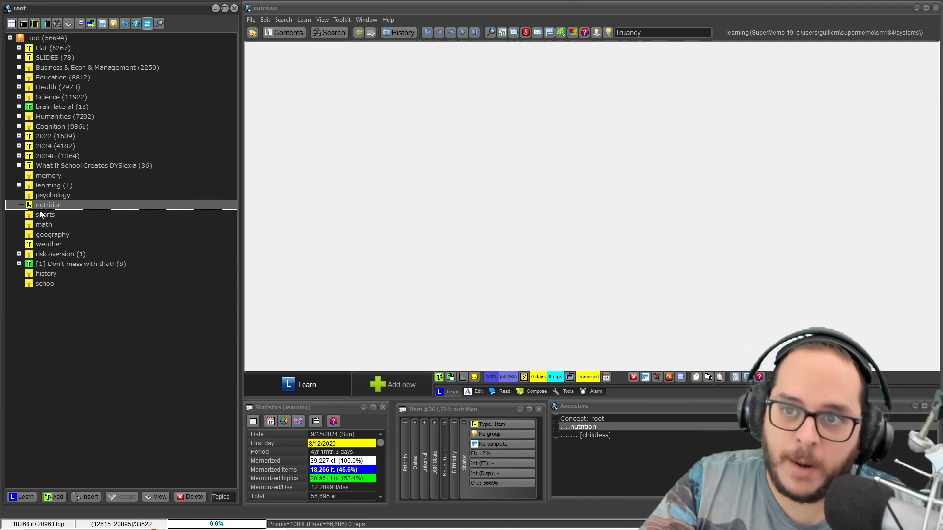
key(ctrl+shift+p)
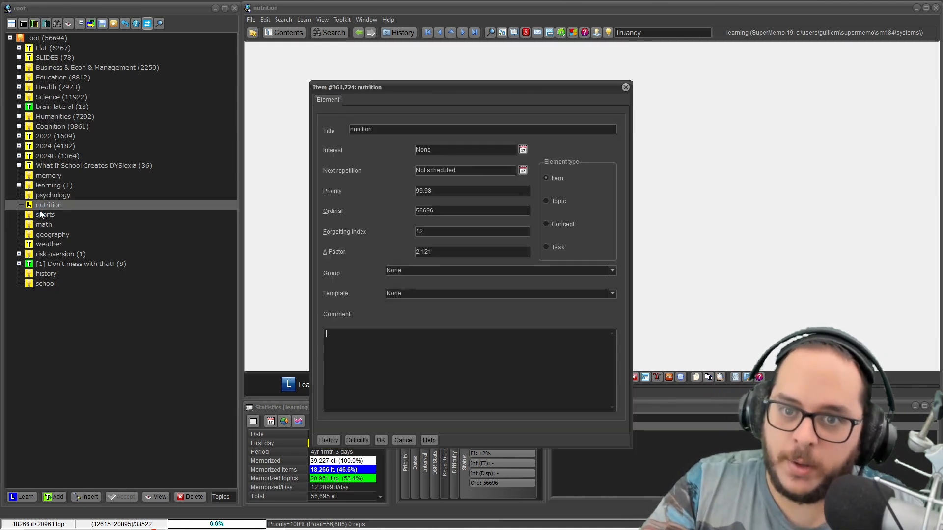
click(546, 225)
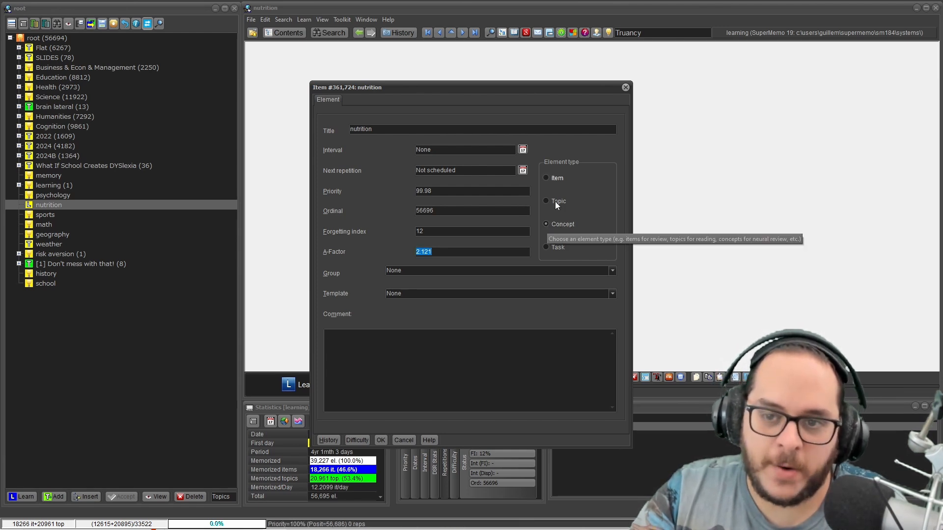
click(383, 439)
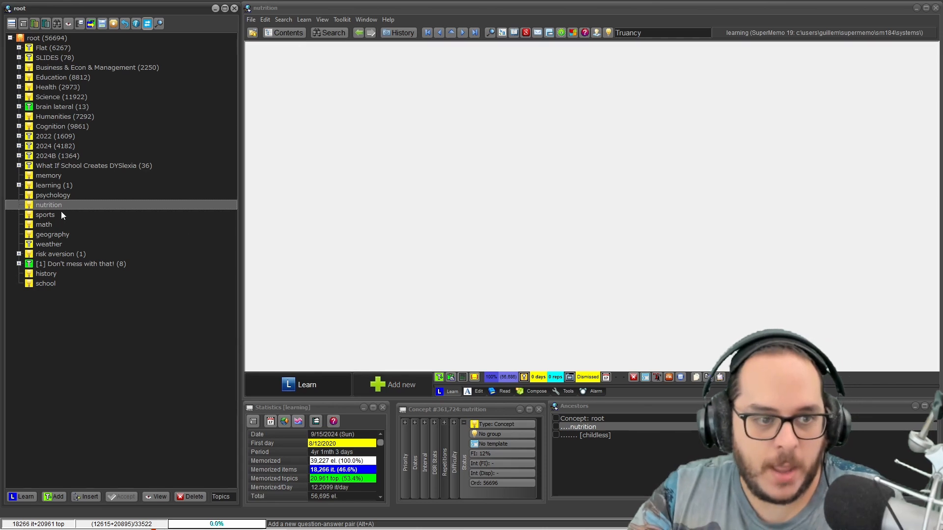
Review the nutrition entry's templates and default priority in the Concept Registry, and close the registry.
click(283, 22)
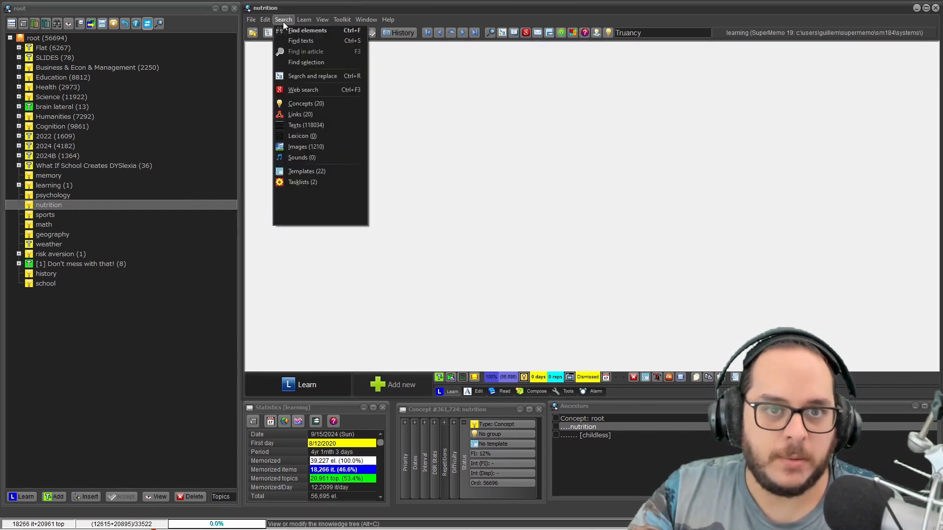
click(293, 102)
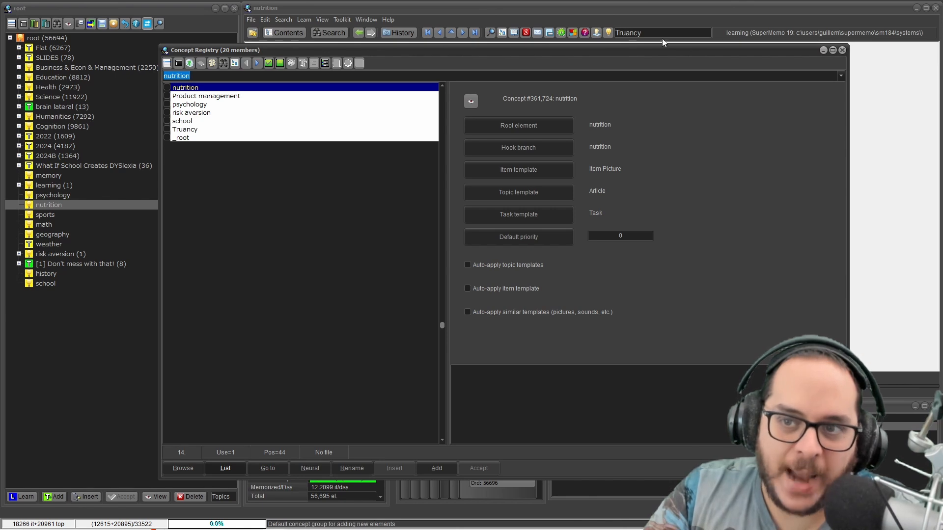
click(840, 50)
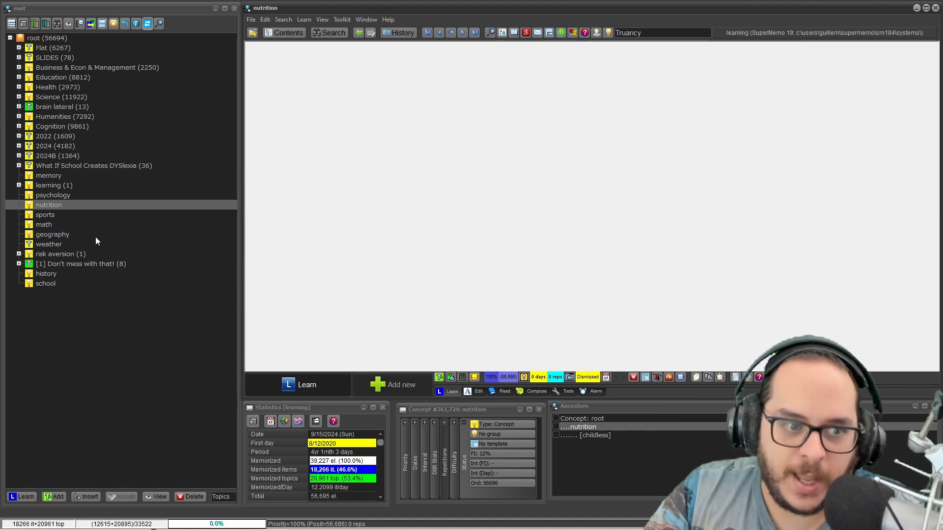
Convert the weather topic into a concept named "weather".
click(49, 245)
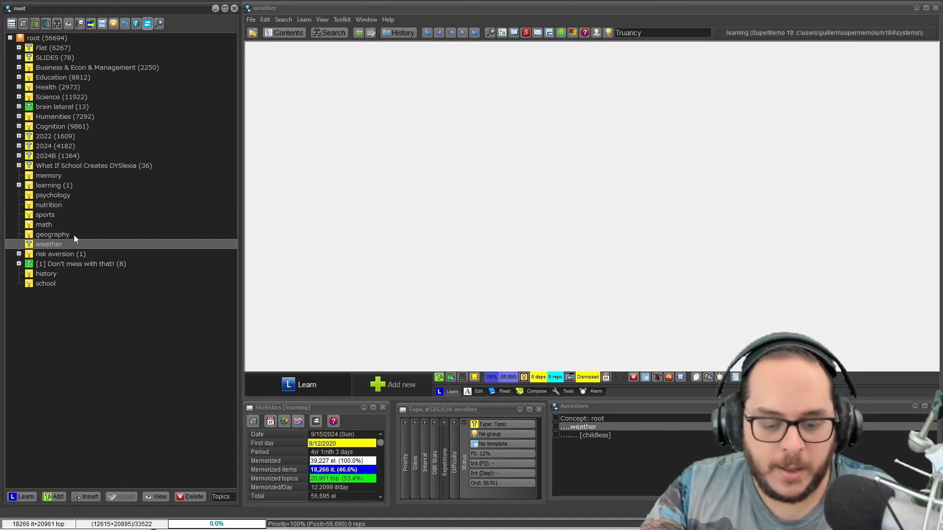
key(ctrl+k)
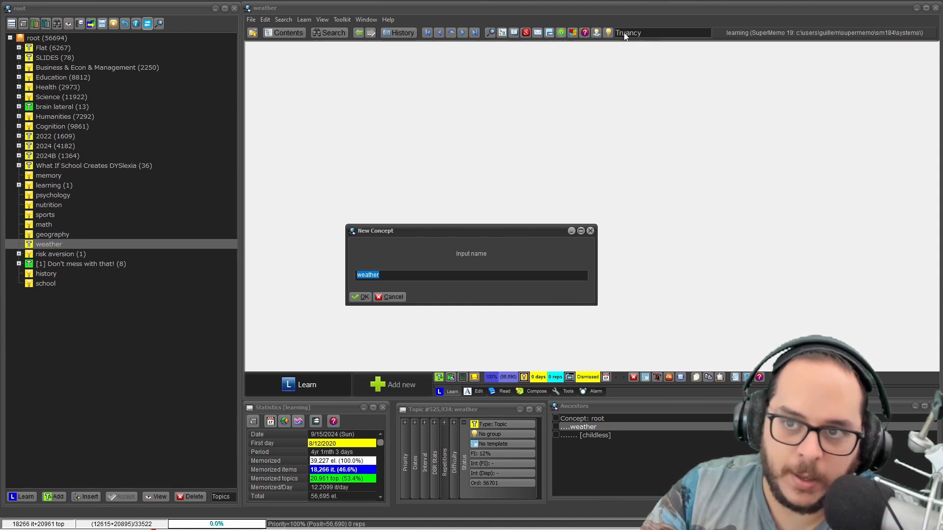
drag(506, 231, 764, 51)
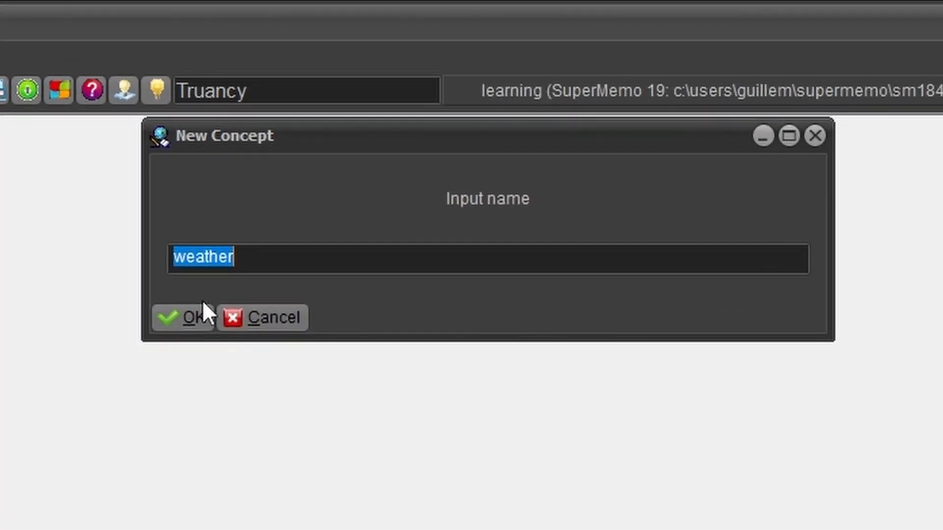
click(187, 310)
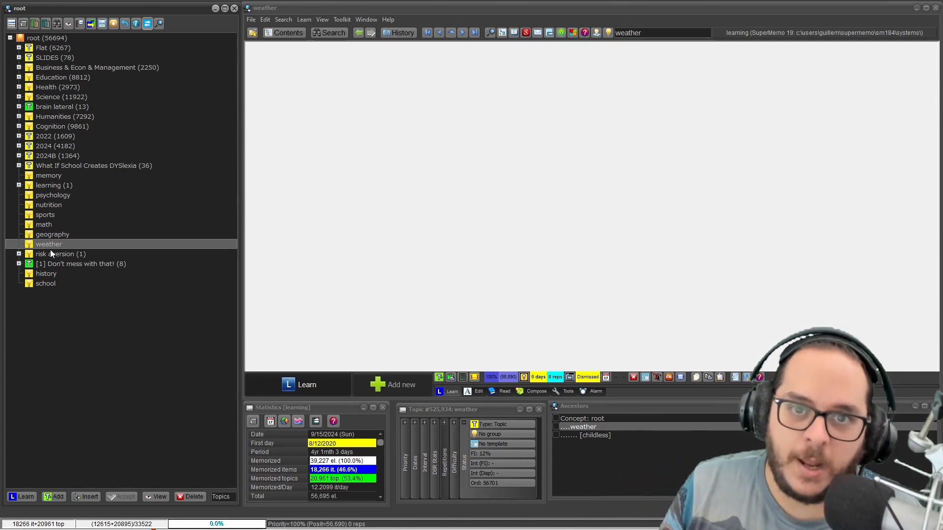
Expand 2024, [2] 2024 and [2.2] 2024, view the Axiomatic semantics topic, and collapse the root of the knowledge tree.
click(19, 146)
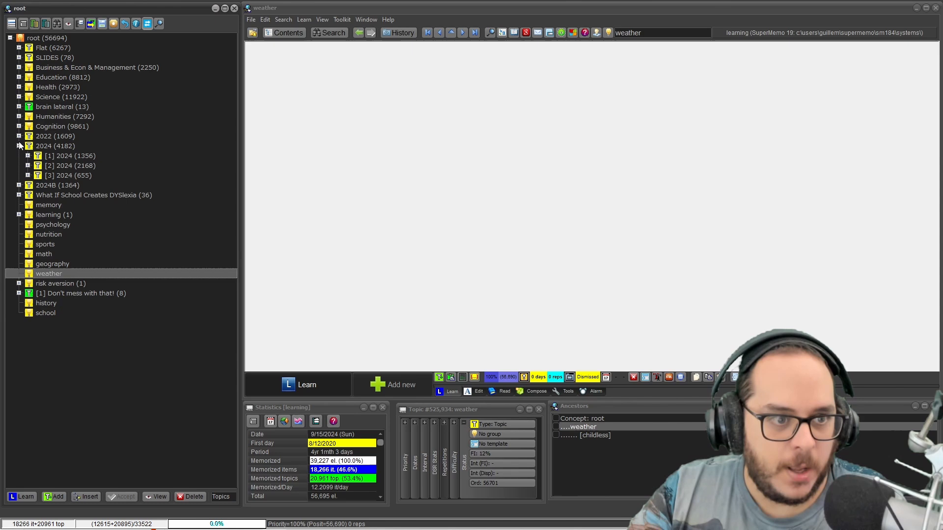
click(28, 165)
click(36, 185)
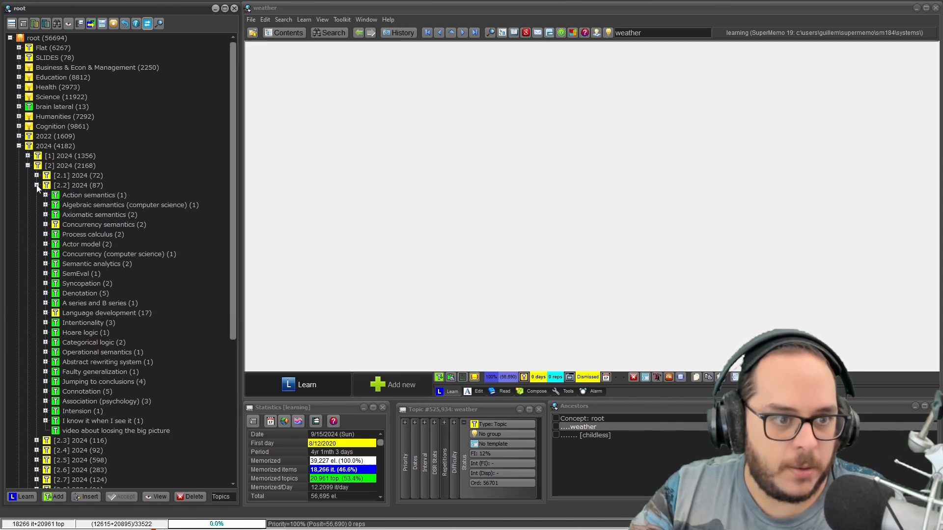
click(74, 213)
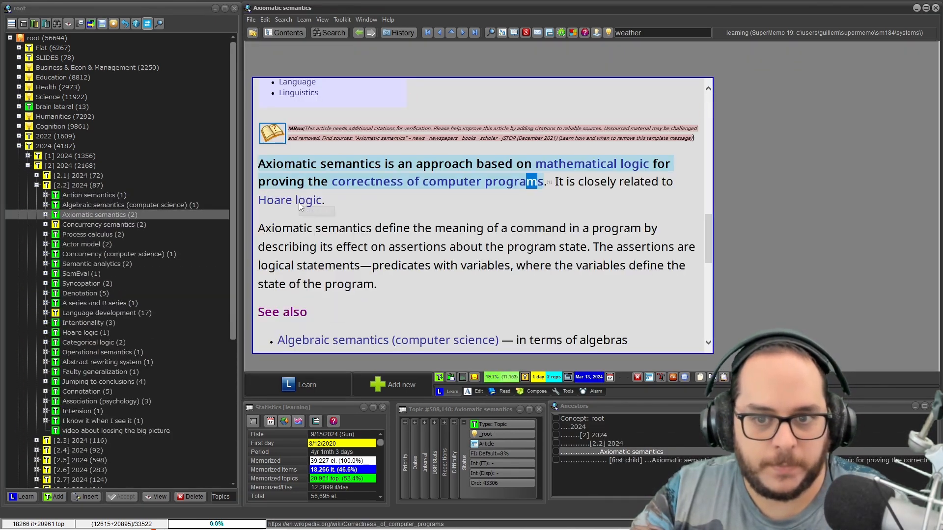
click(10, 38)
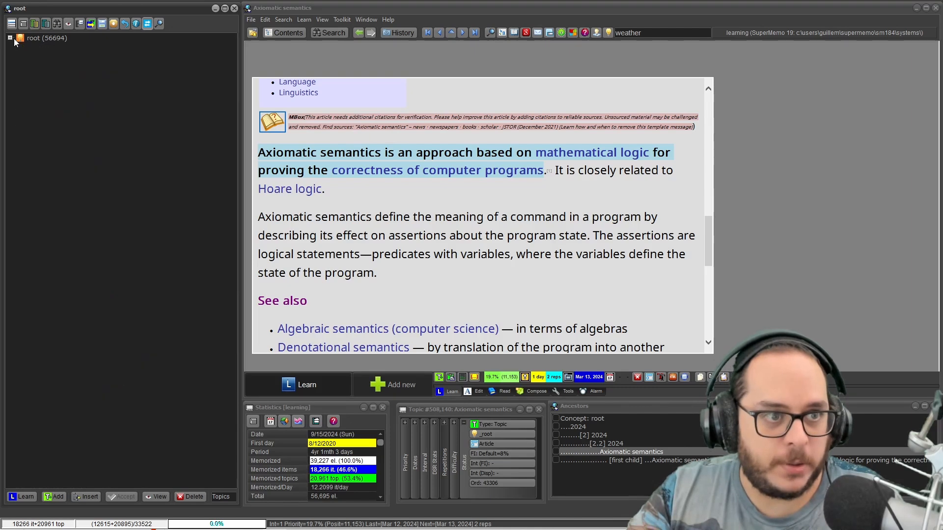
Start a web import, setting its location to New node and enabling concept creation on the import node.
key(ctrl+shift+a)
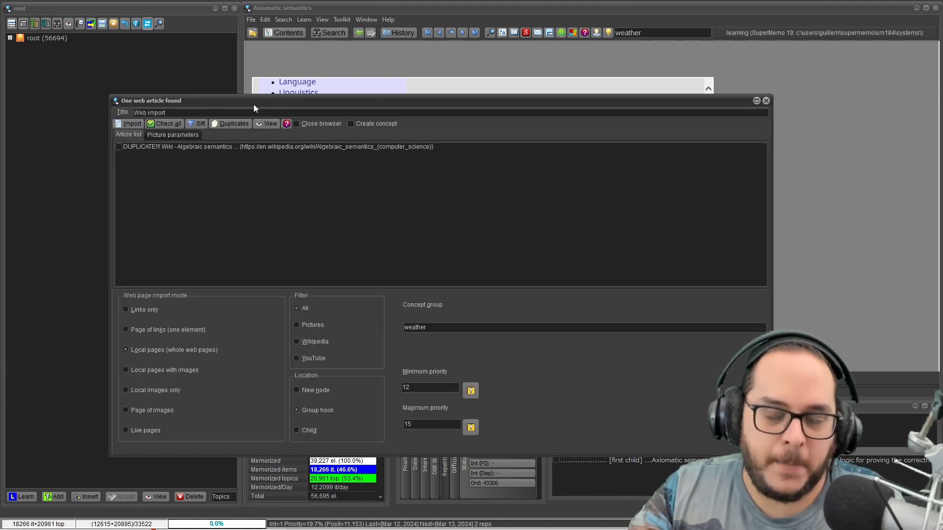
drag(353, 99, 392, 86)
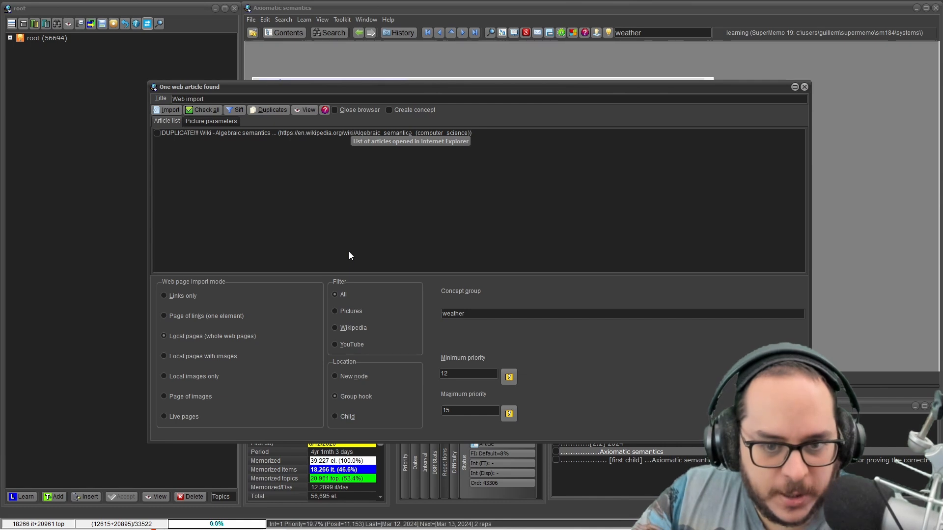
click(337, 375)
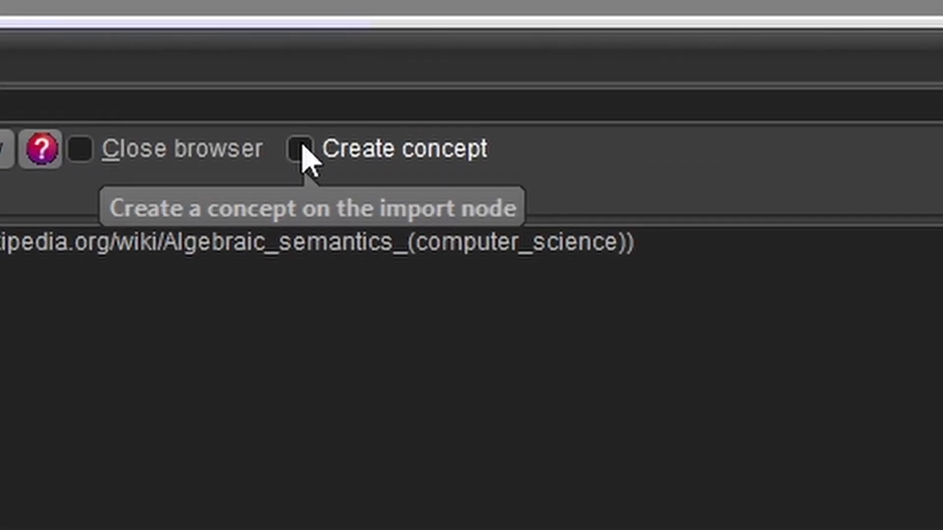
click(301, 147)
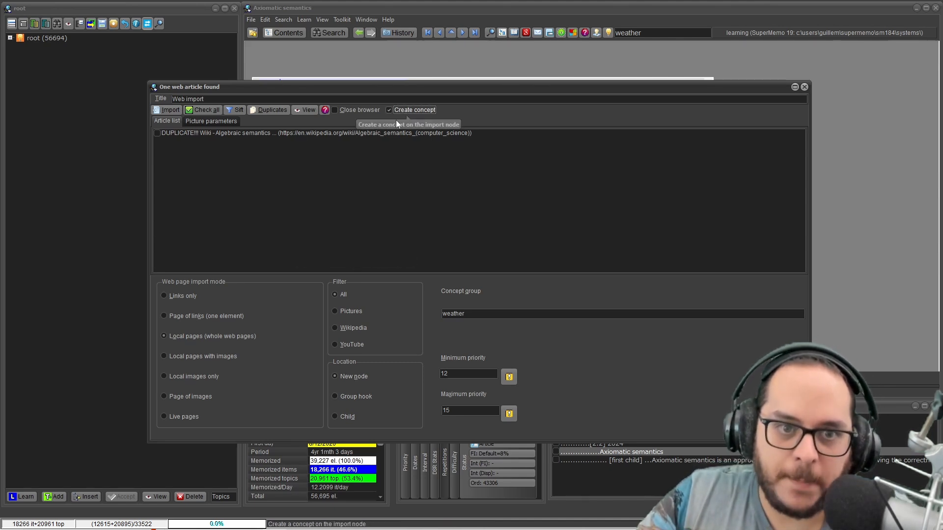
Select the Algebraic semantics (computer science) Wikipedia article and import it into the weather concept group despite the duplicate mark.
click(157, 133)
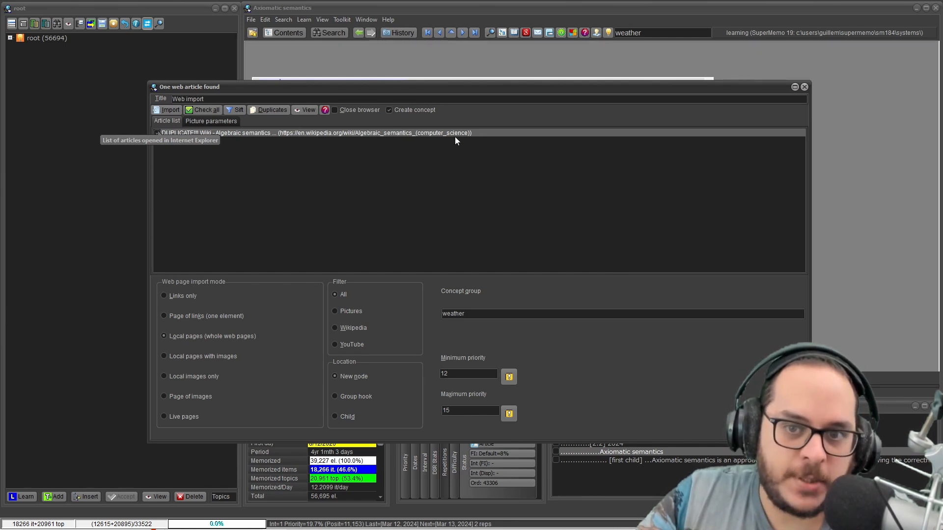
click(175, 110)
click(399, 261)
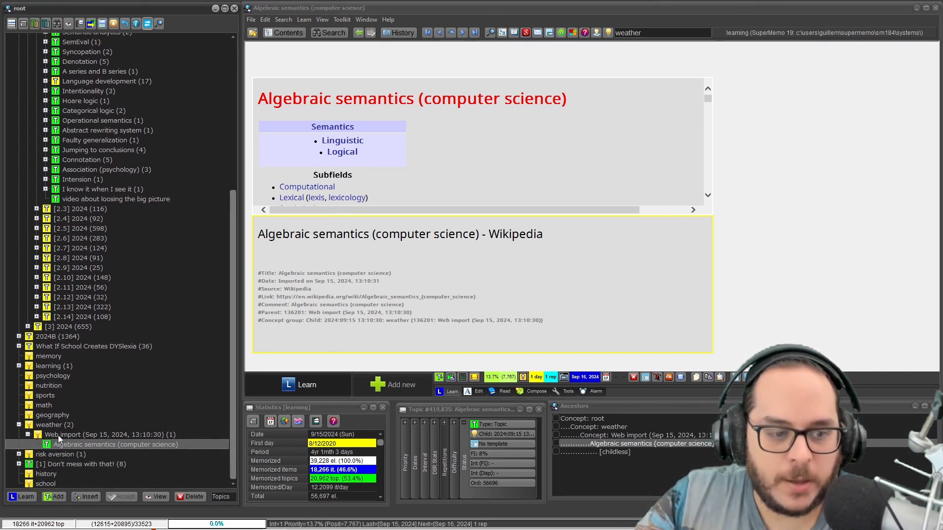
Examine the Web import concept under weather and its child article Algebraic semantics (computer science).
click(58, 435)
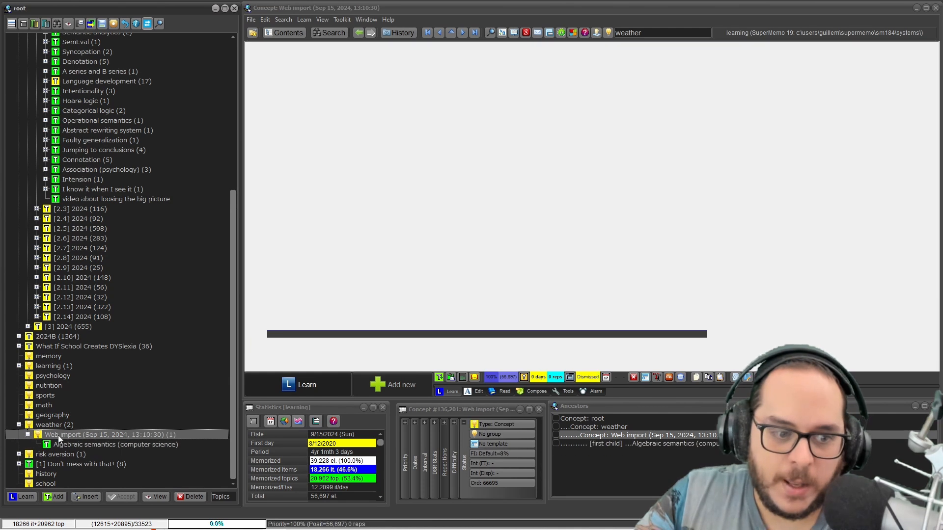
click(94, 445)
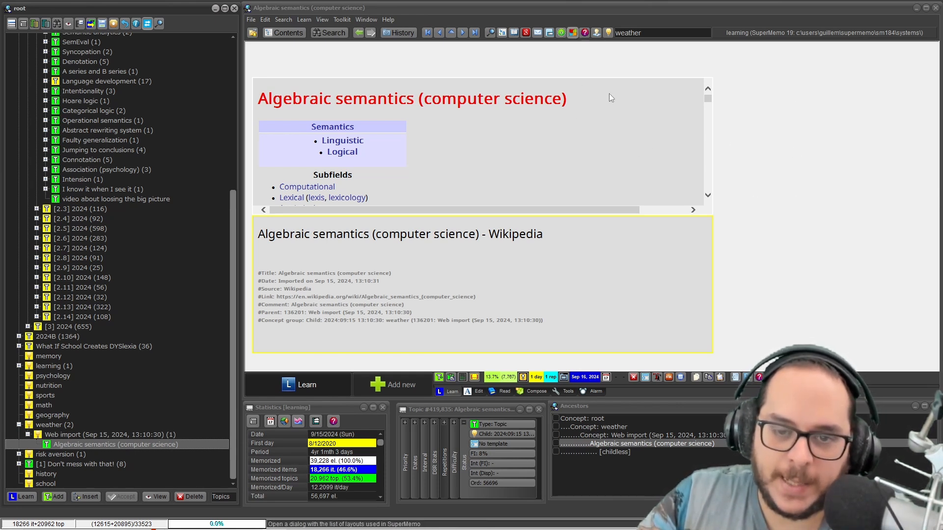
click(63, 435)
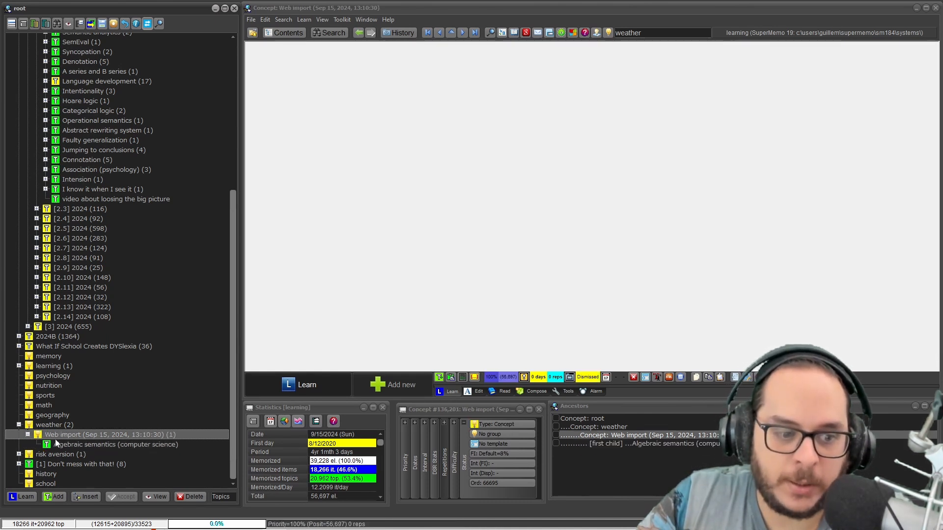
Rename the Web import concept under weather as "Algebraic semantics", copying the words from its child article's title.
click(84, 438)
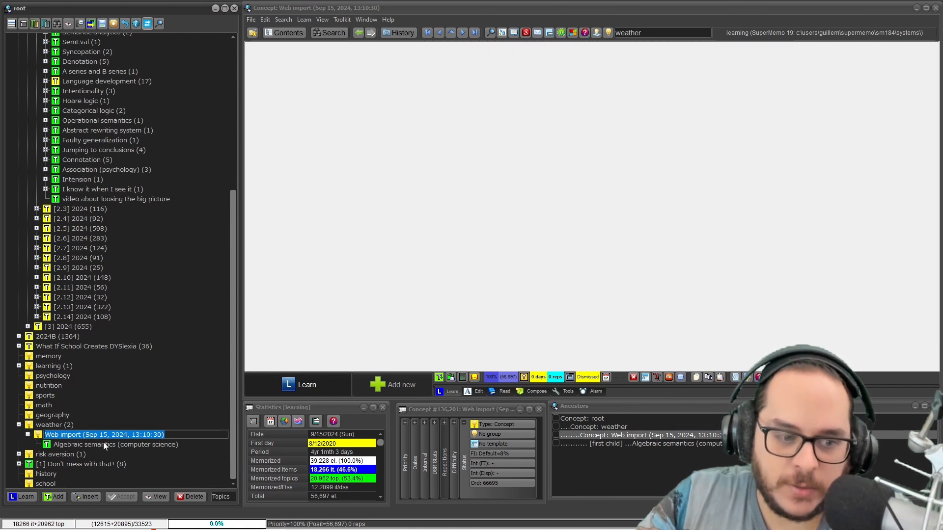
click(103, 443)
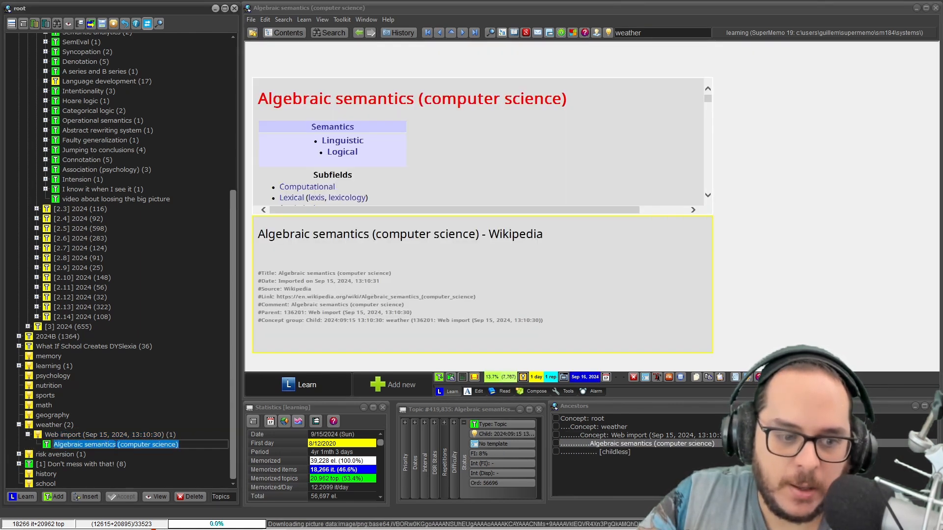
double_click(106, 444)
drag(106, 444, 51, 444)
key(ctrl+c)
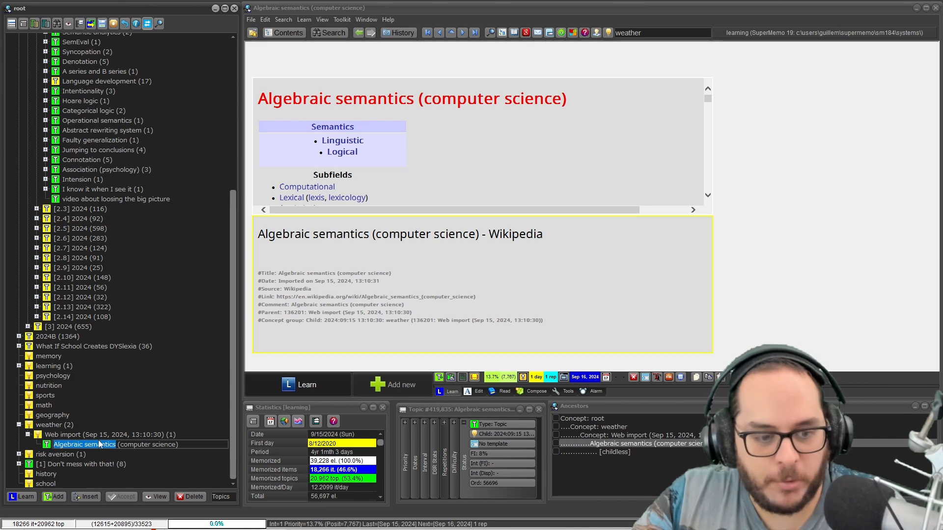
click(104, 436)
key(ctrl+v)
key(Return)
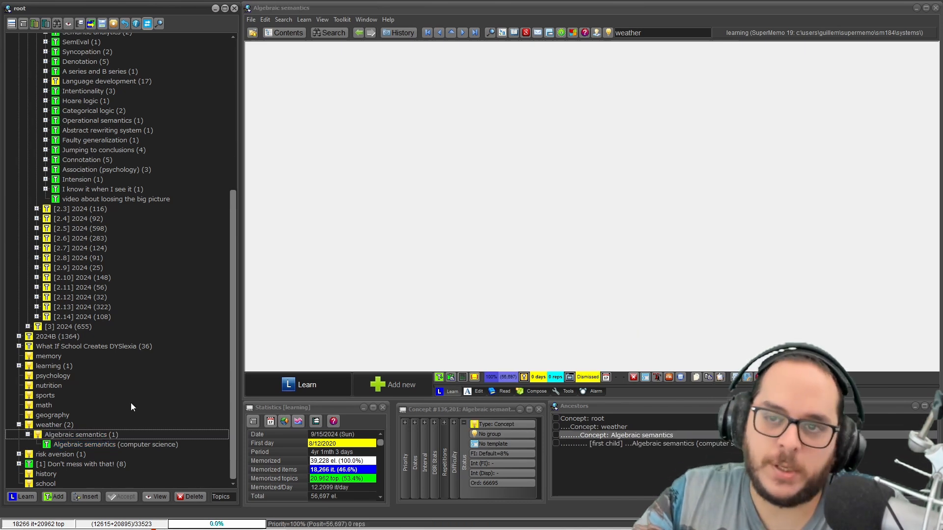
View the Algebraic semantics concept and its parent weather concept.
click(85, 435)
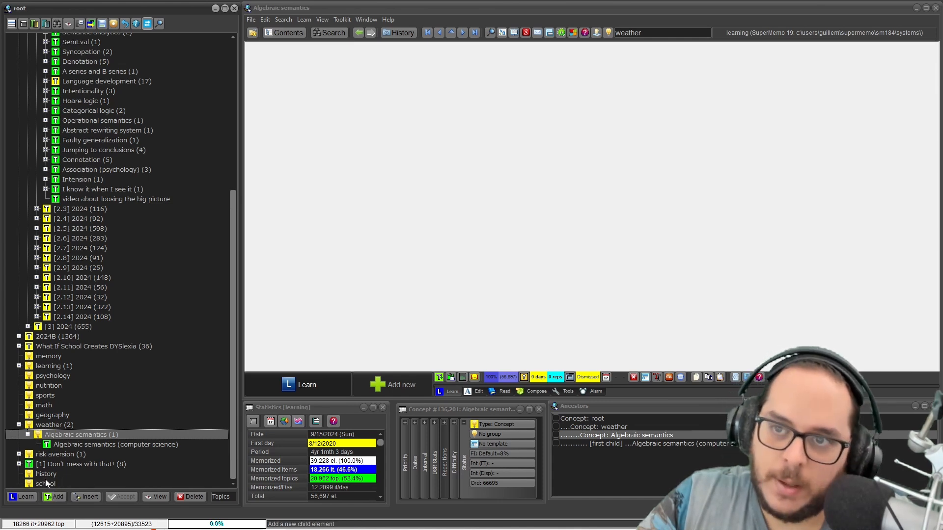
click(49, 425)
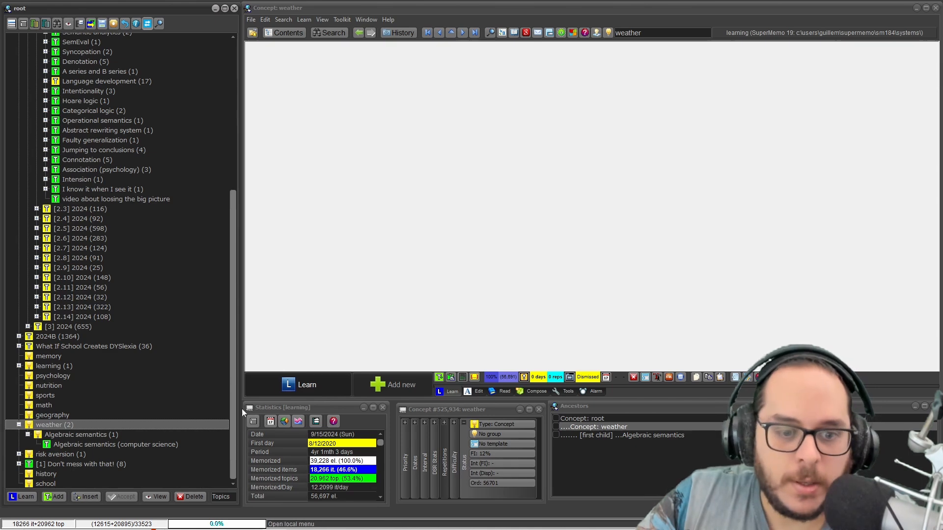
Make school the current concept by choosing it from the concept registry.
drag(233, 398, 208, 435)
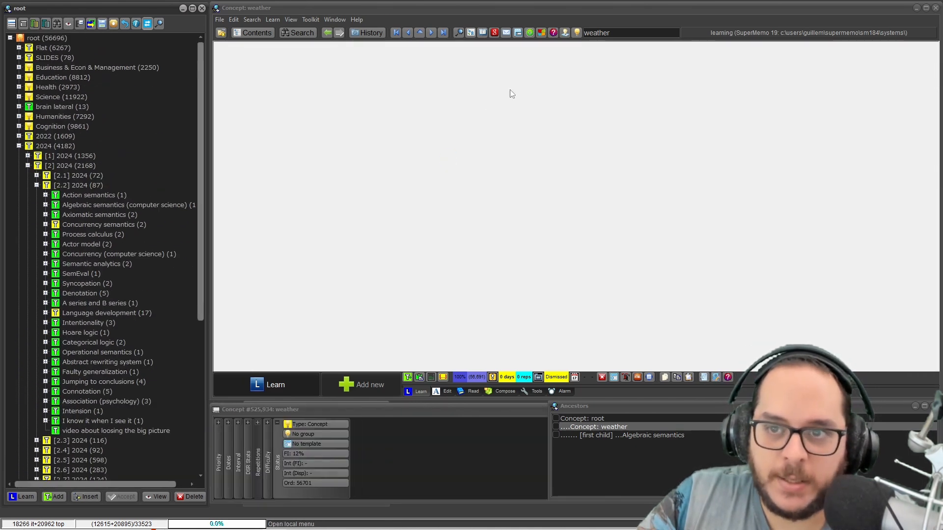
click(576, 31)
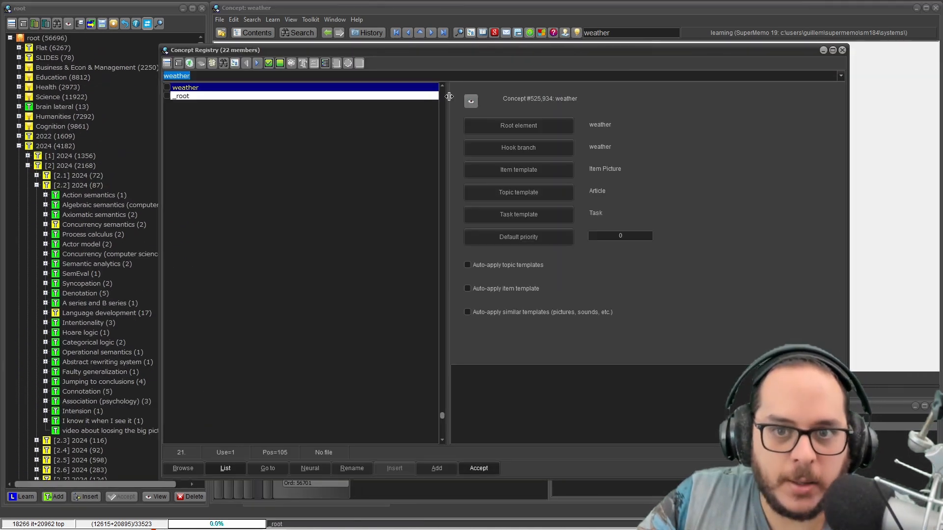
scroll(441, 94, up, 7)
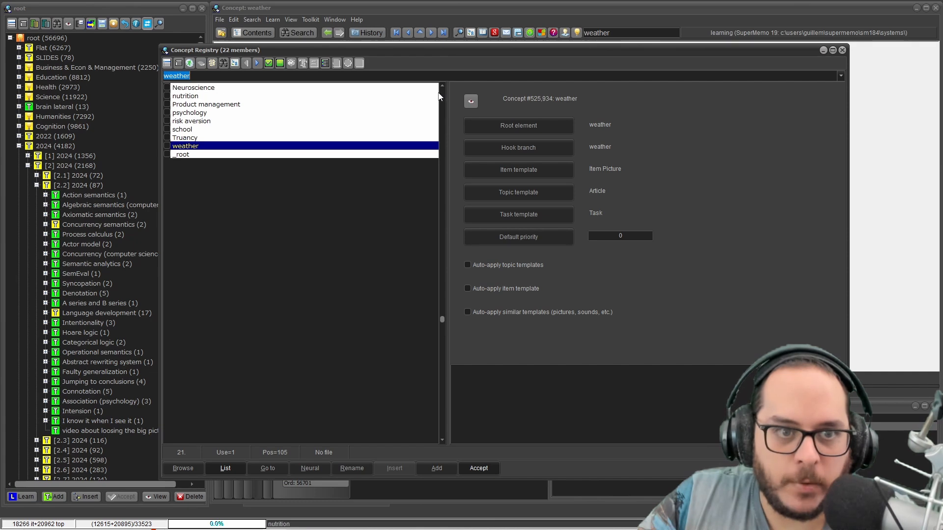
click(438, 93)
double_click(178, 131)
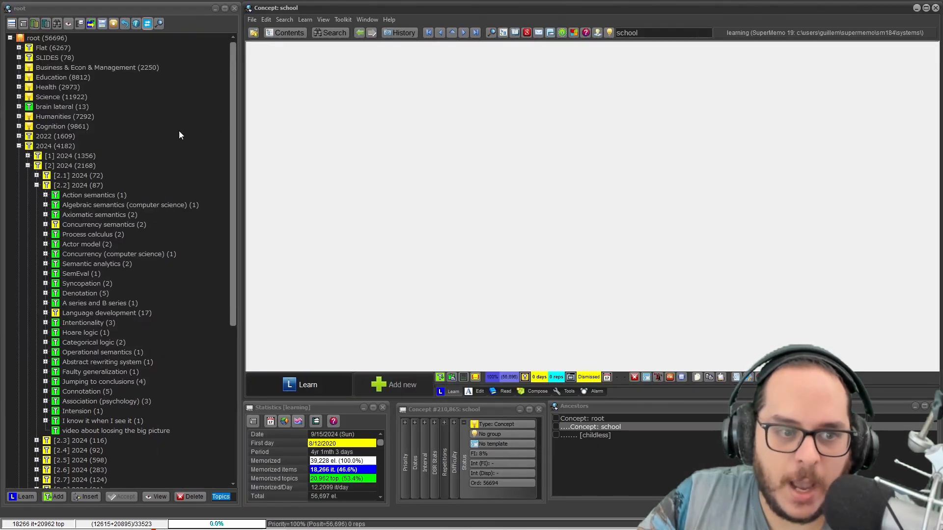
Collapse the 2024 branch in the contents tree and select the school concept.
click(15, 146)
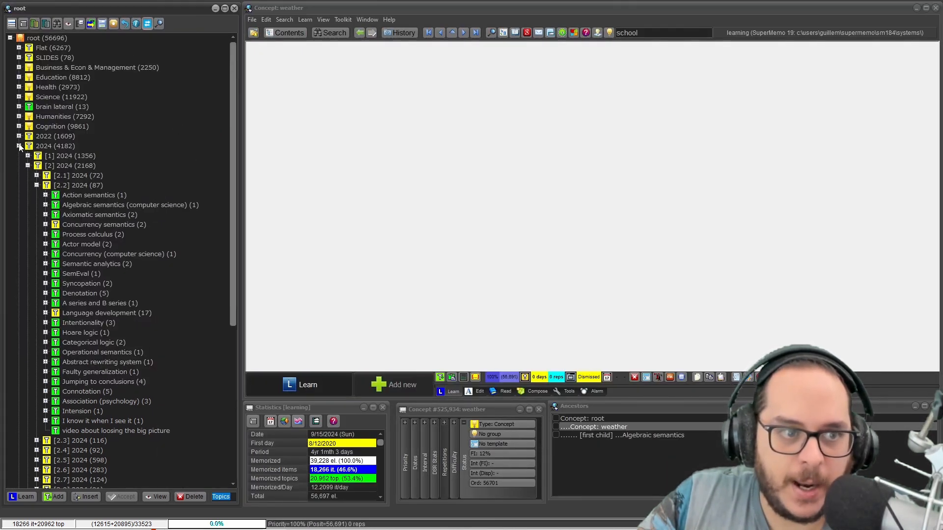
click(19, 146)
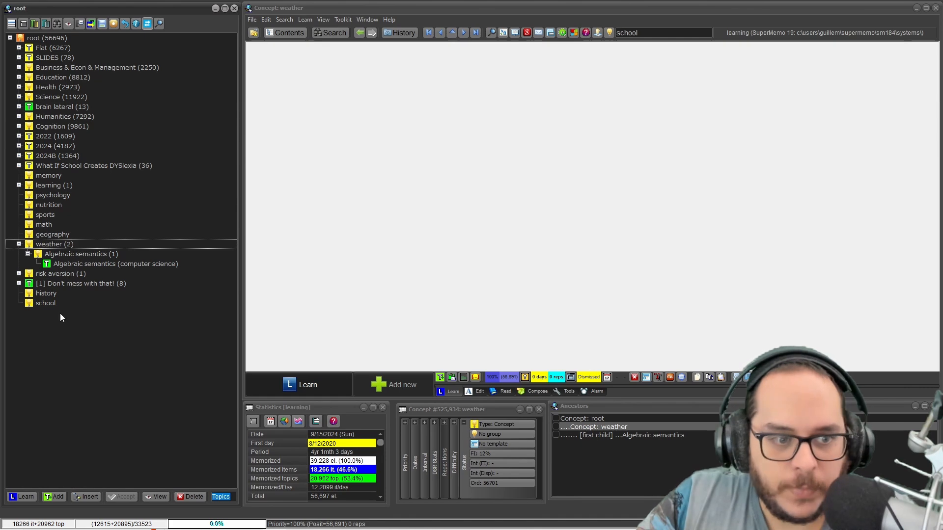
click(45, 303)
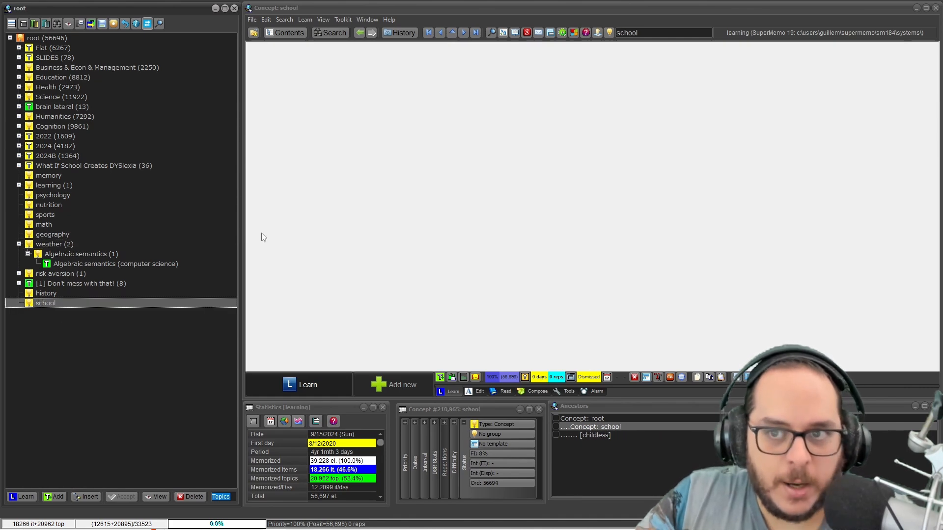
Import the Algebraic semantics (computer science) web article as a new node, enabling Create concept and setting the concept group to memory.
key(ctrl+shift+a)
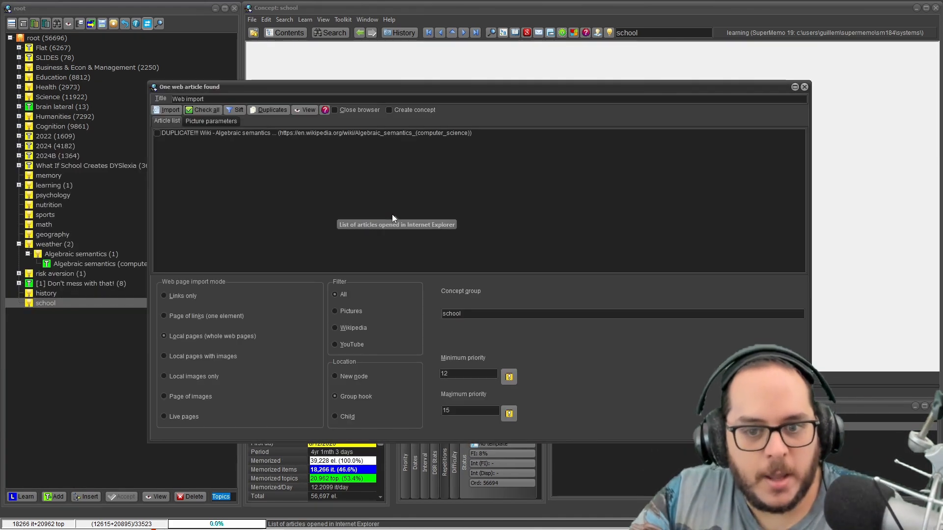
click(386, 112)
click(389, 273)
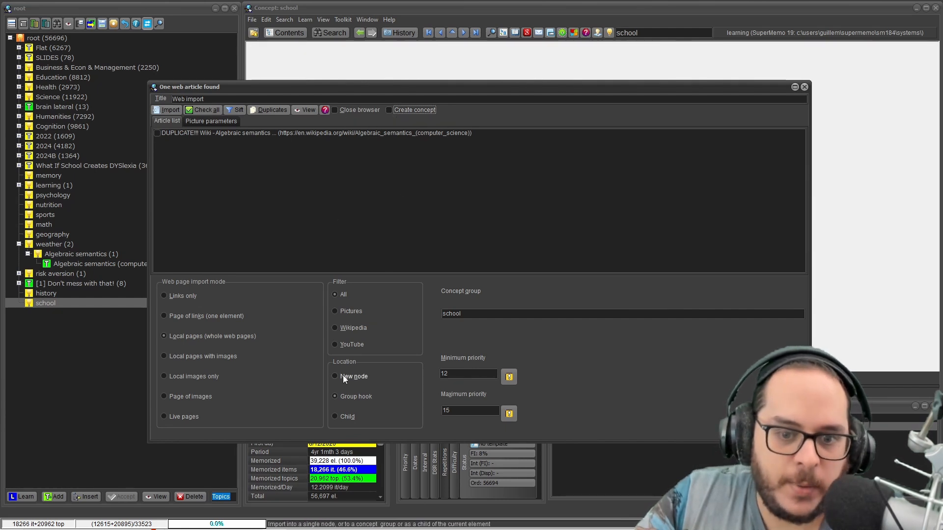
click(412, 112)
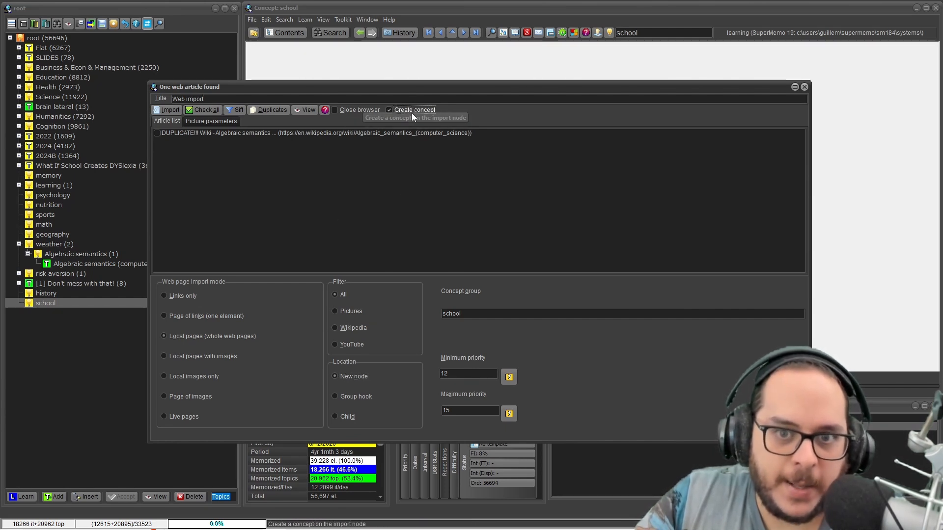
click(464, 313)
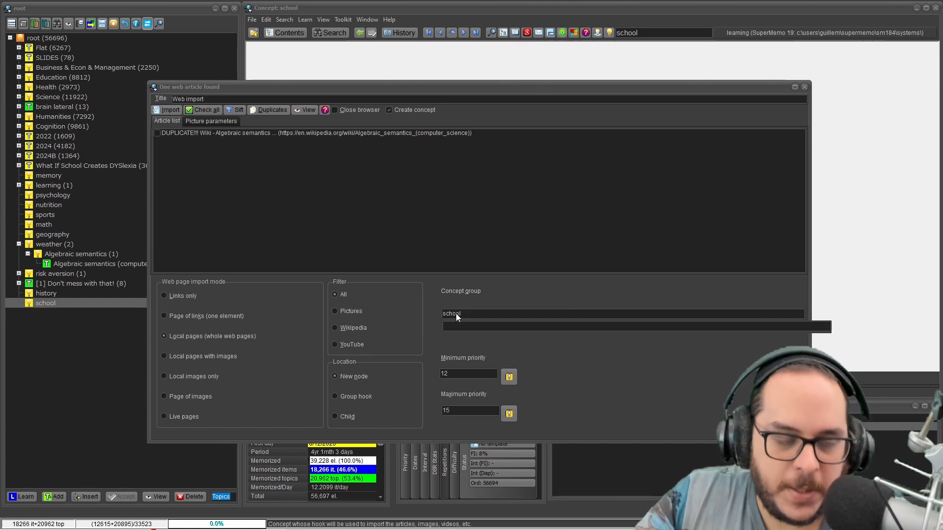
click(454, 364)
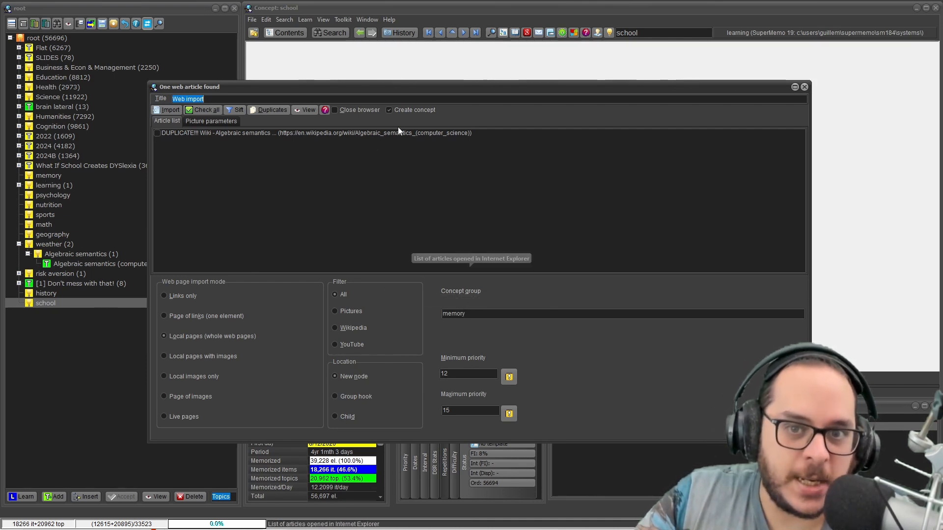
click(170, 109)
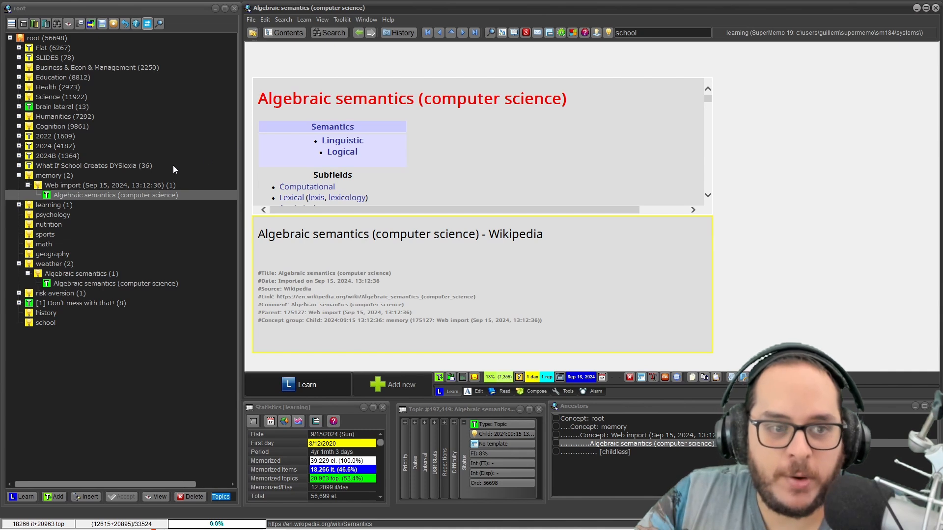
Examine the new Web import concept and its parent memory, and check the concept group offered for another web import.
click(52, 184)
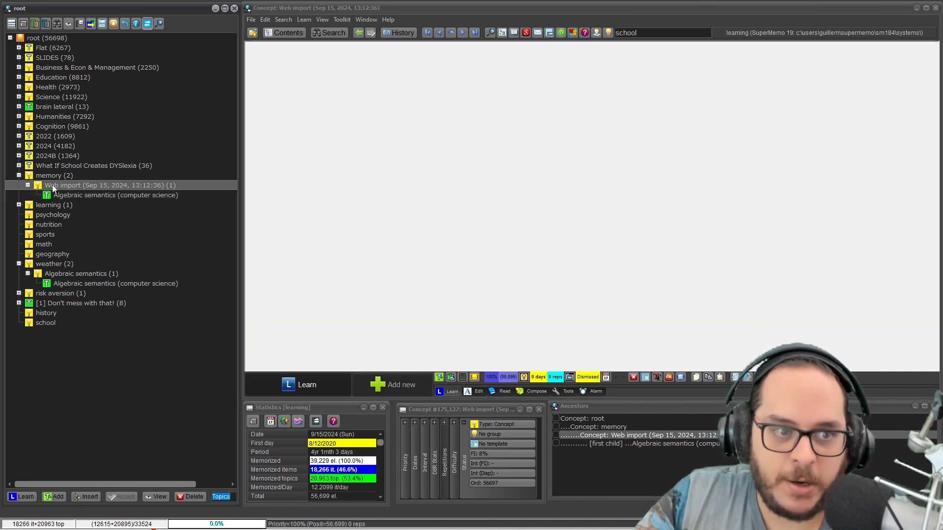
click(51, 176)
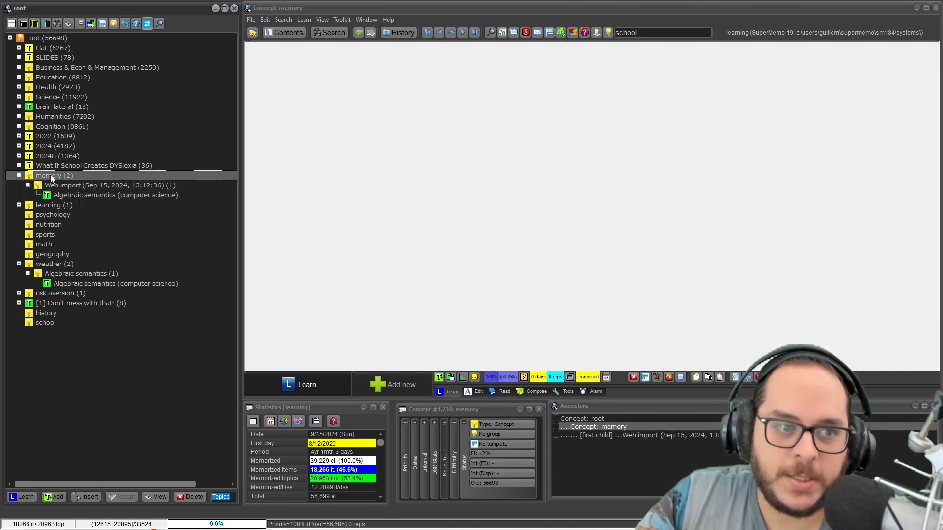
key(ctrl+shift+a)
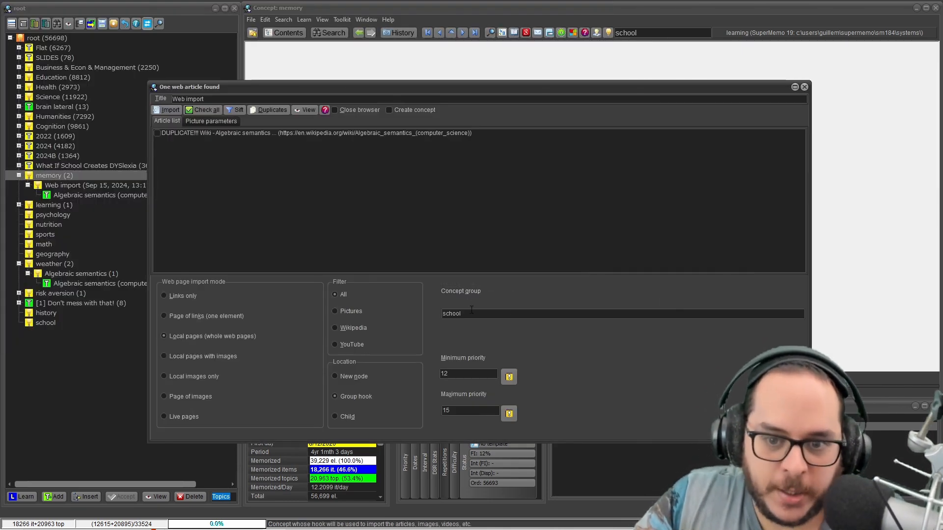
click(471, 313)
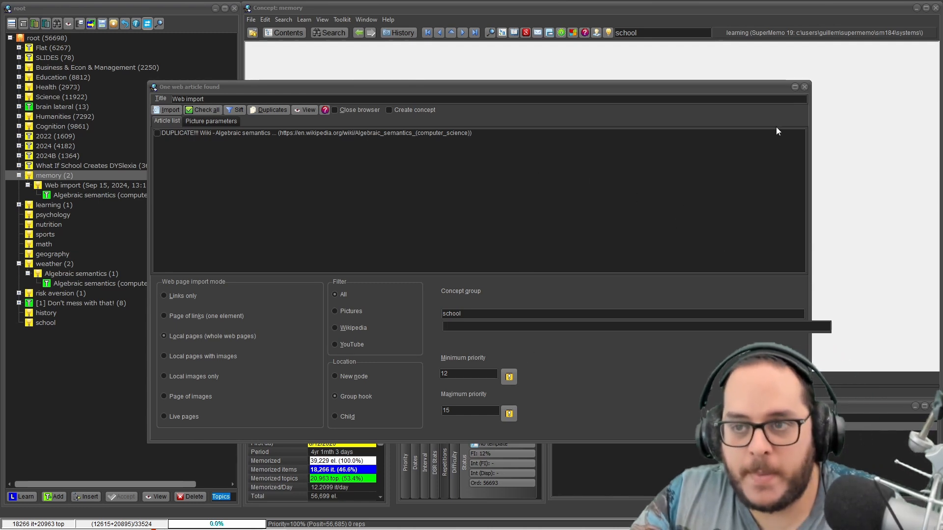
key(Escape)
key(Escape)
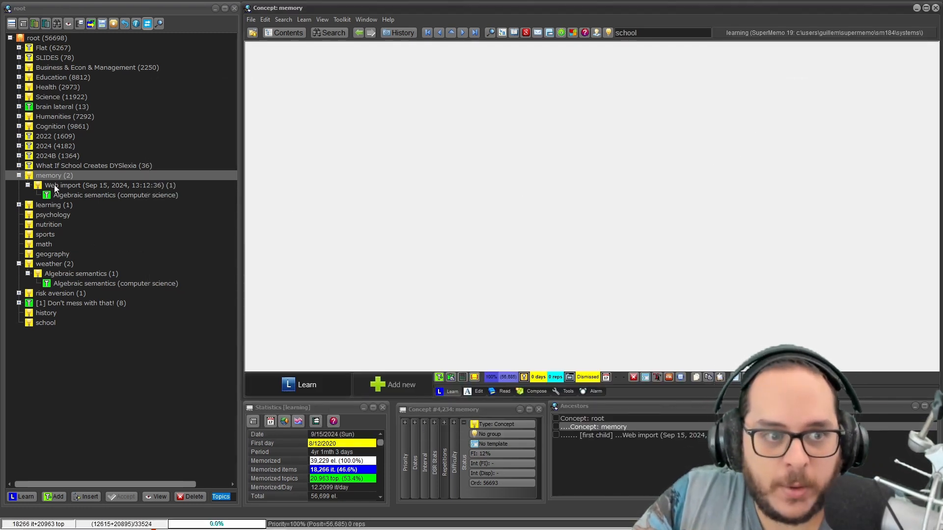
Move the Web import concept from memory into the Science branch.
click(56, 186)
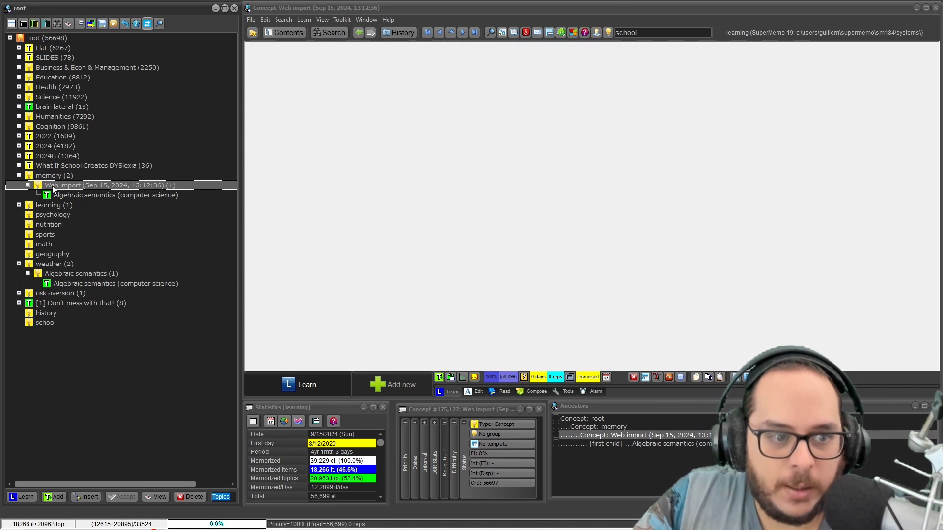
drag(53, 185, 54, 97)
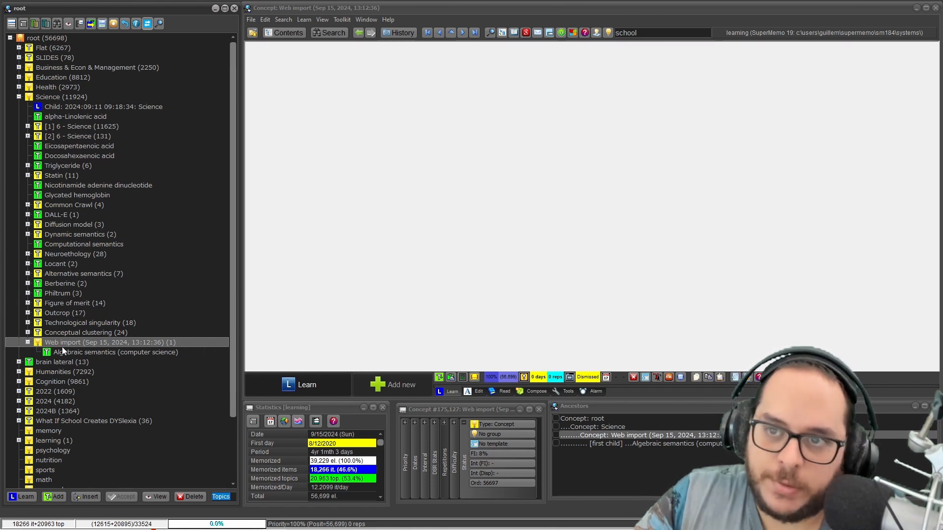
Review the moved Web import concept's root element, hook and templates in the concept registry.
click(289, 20)
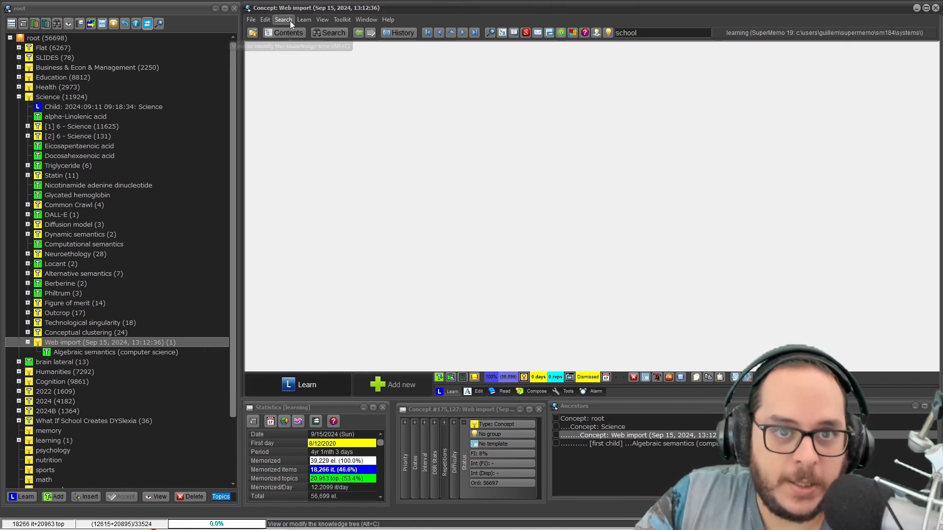
click(297, 103)
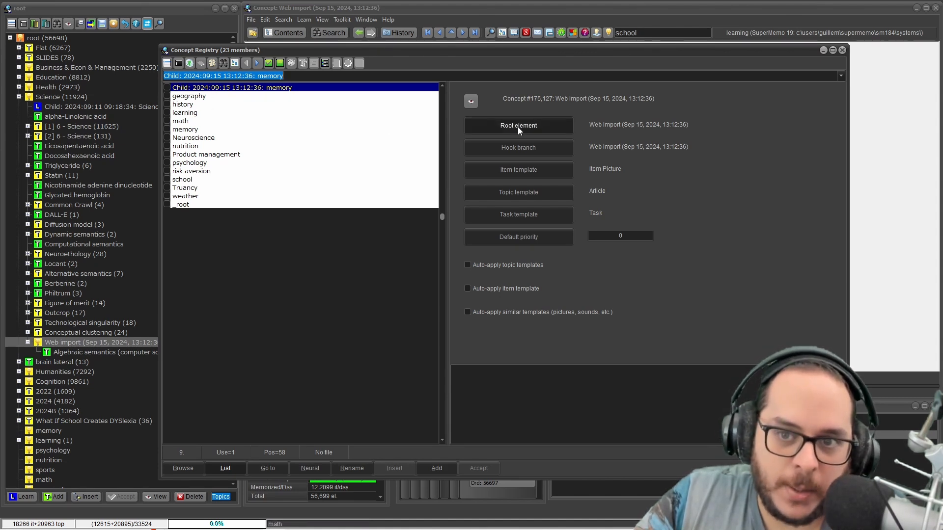
drag(598, 52, 599, 61)
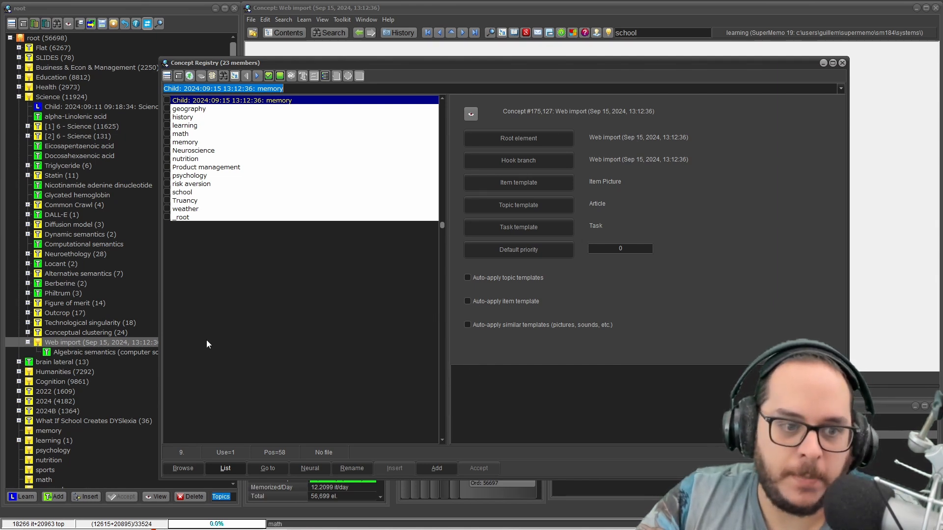
click(842, 64)
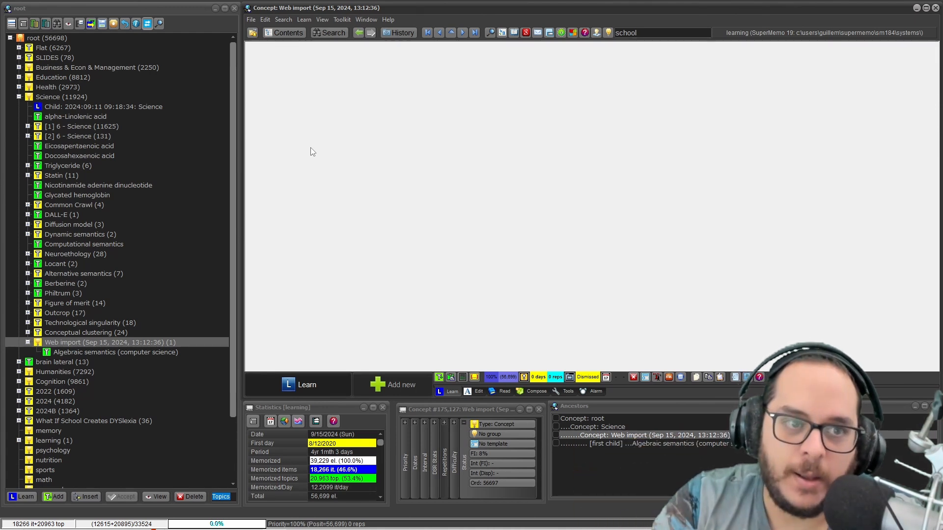
Collapse the Science branch and export the weather branch to the priorities.Kno collection.
click(19, 96)
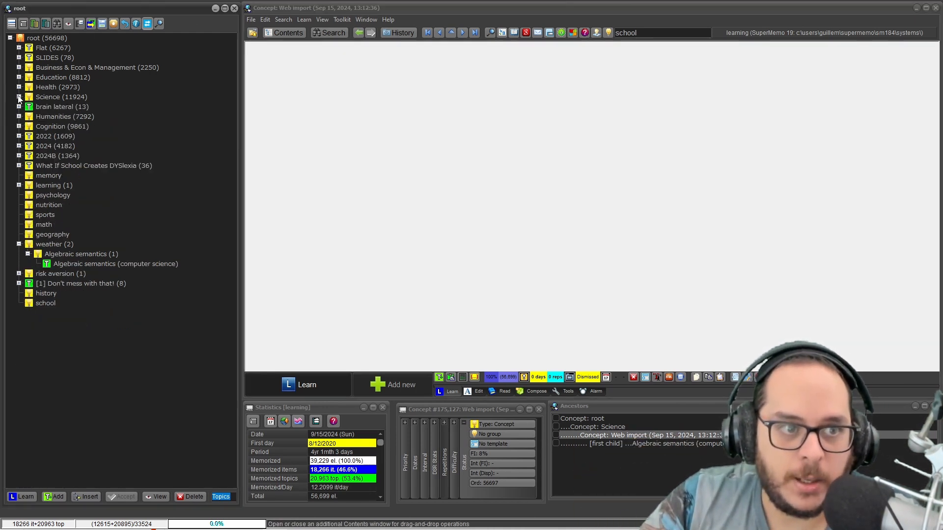
click(47, 246)
right_click(47, 246)
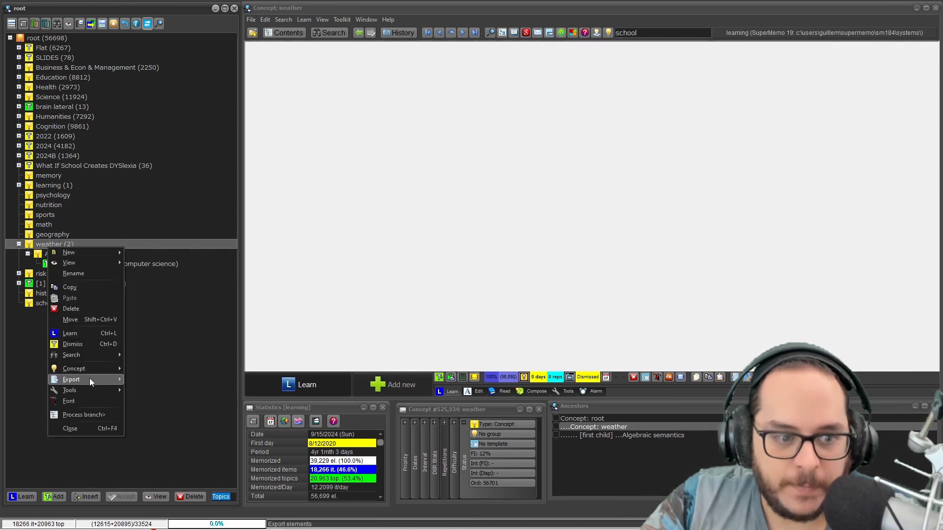
mouse_move(89, 379)
click(145, 382)
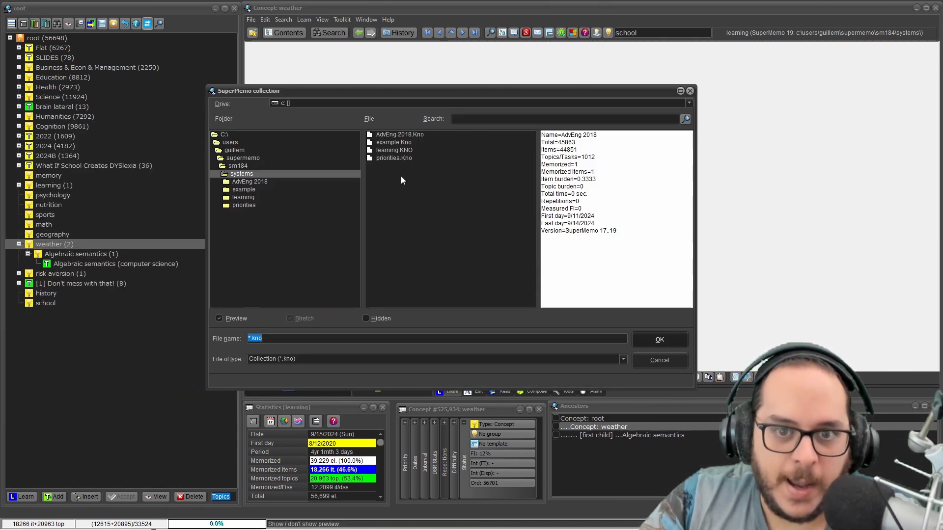
click(394, 158)
click(653, 341)
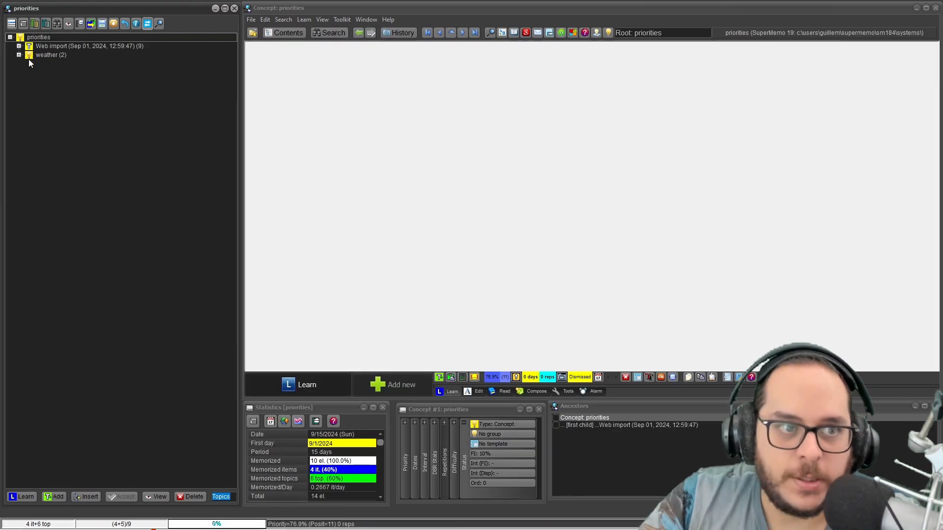
Expand the transferred weather and Algebraic semantics branches in the priorities collection and view the weather concept.
click(18, 55)
click(28, 64)
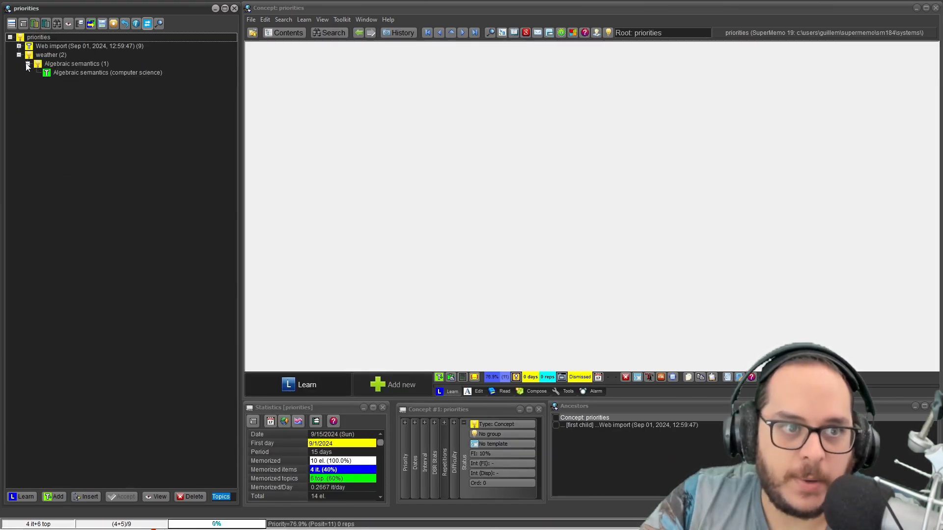
click(40, 56)
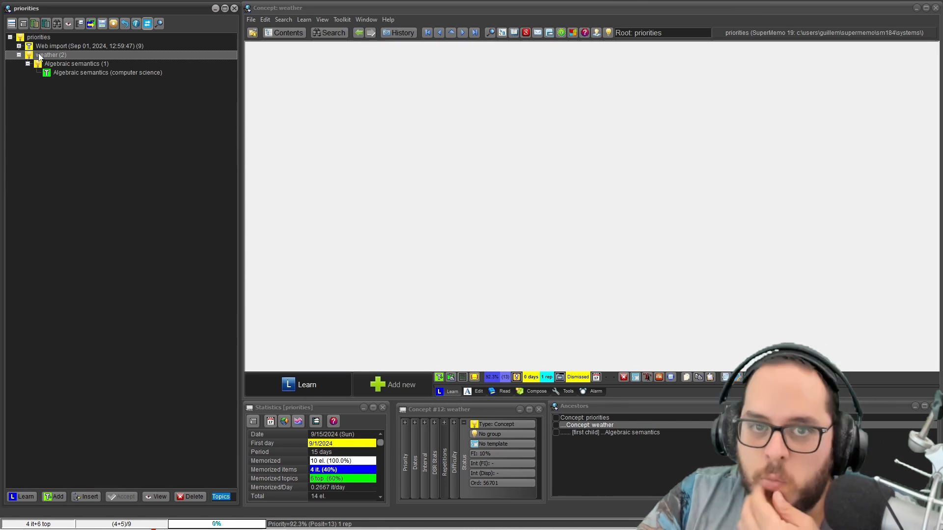
Review the priorities collection's concept registry and its template registry.
click(284, 19)
click(289, 103)
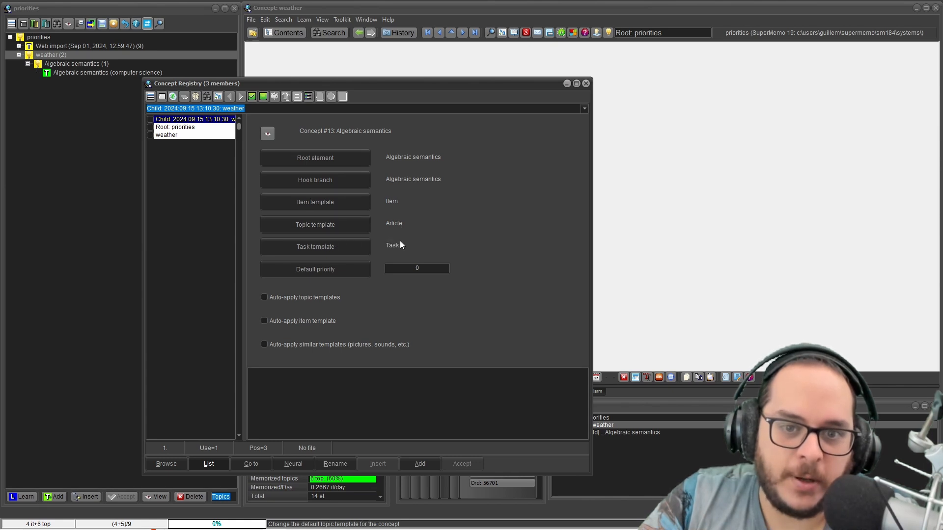
click(585, 83)
click(278, 20)
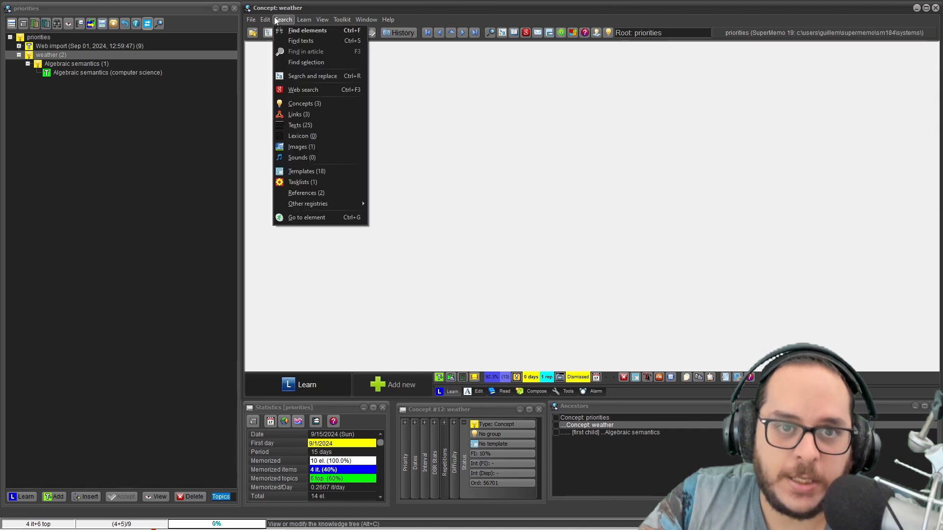
click(296, 171)
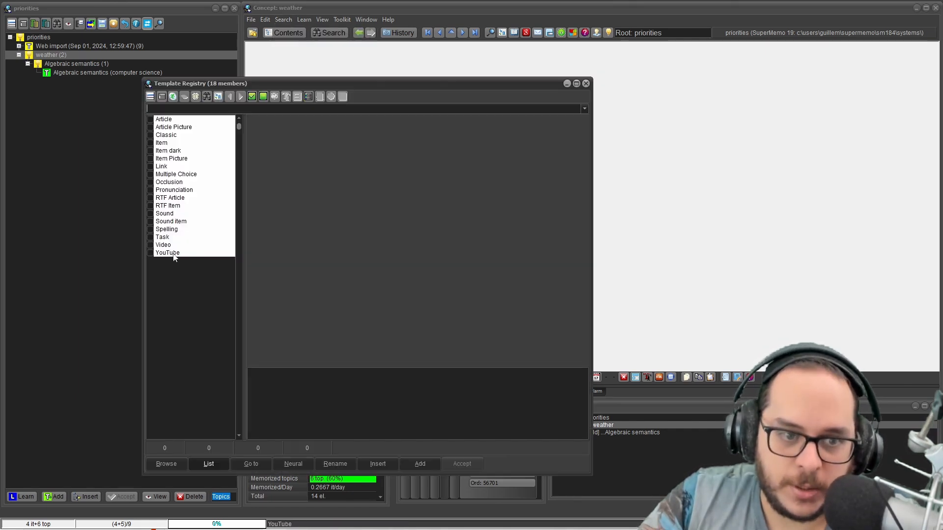
click(586, 83)
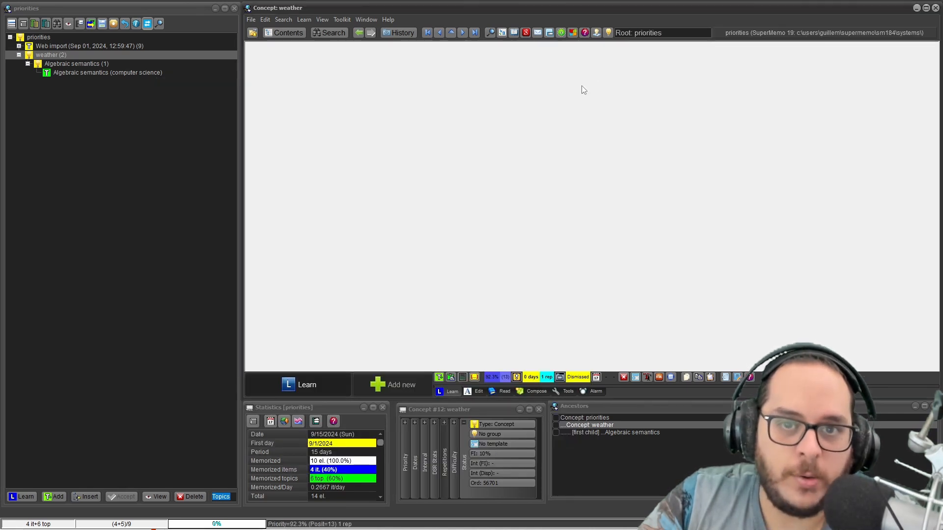
View the Algebraic semantics concept and check the weather concept's templates and default priority in the concept registry.
click(46, 61)
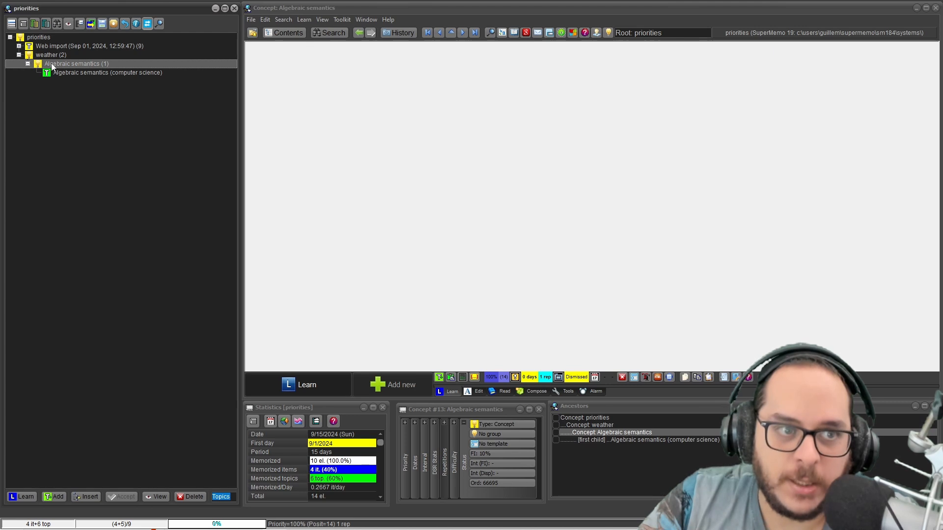
click(301, 19)
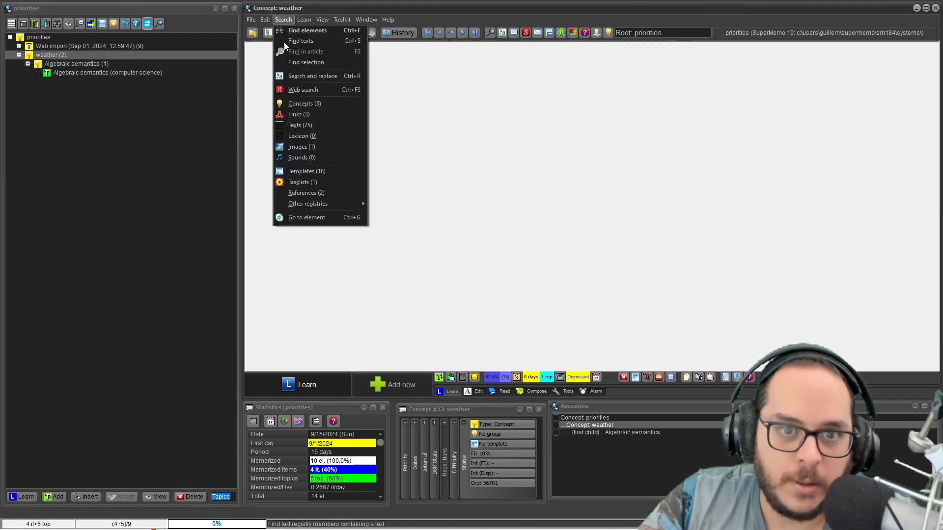
click(292, 102)
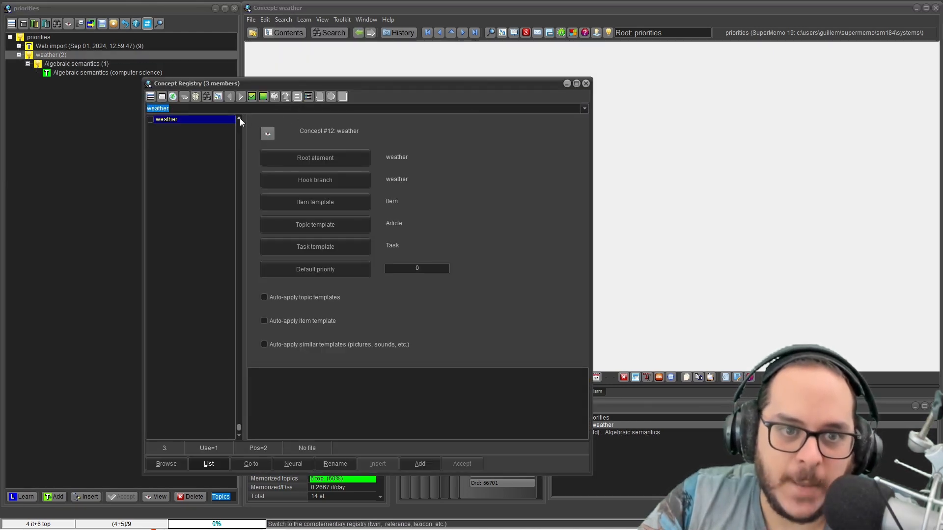
scroll(240, 121, up, 1)
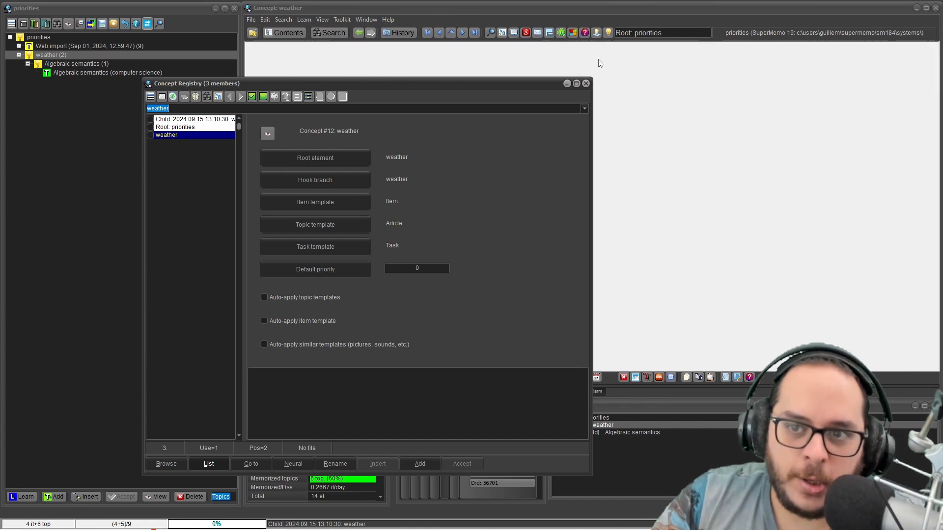
click(585, 85)
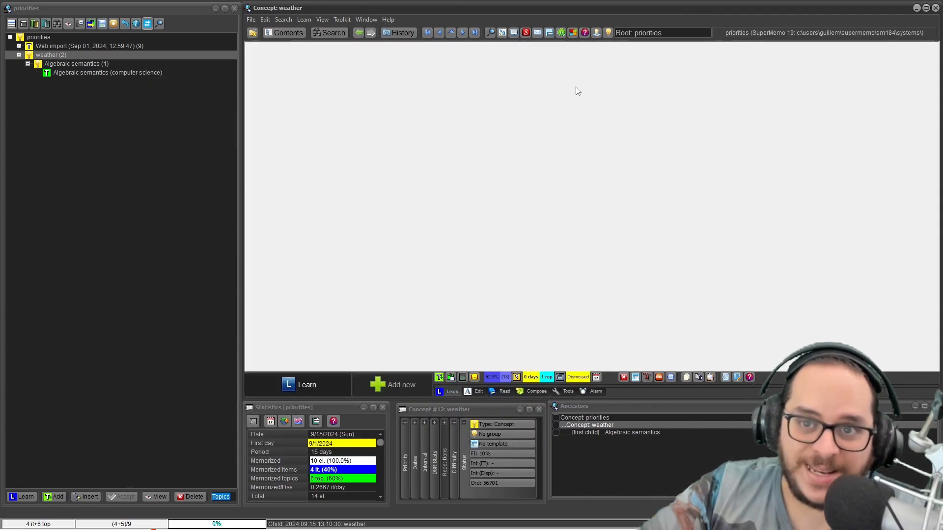